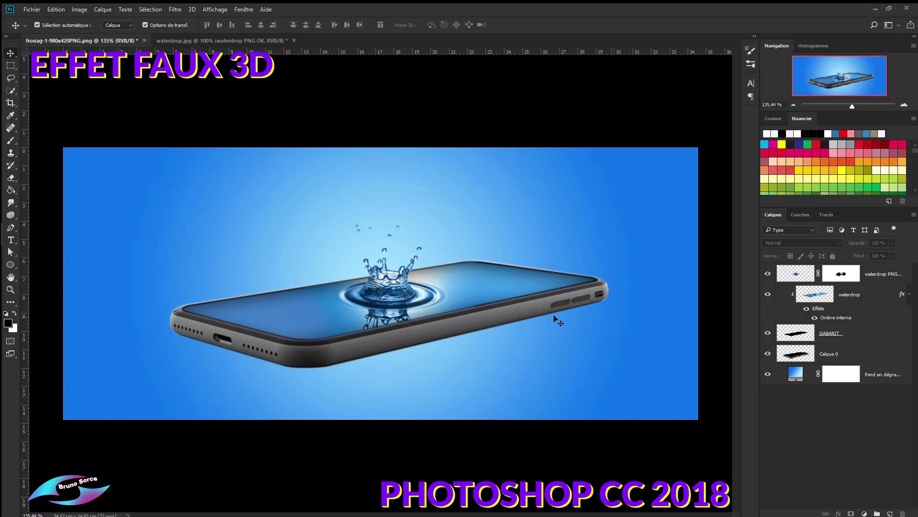
Hide the waterdrop.jpg Arrière-plan so the splash stands on transparency, then return to the fronag-1 phone photo.
{"action": "left_click", "coordinate": [220, 41]}
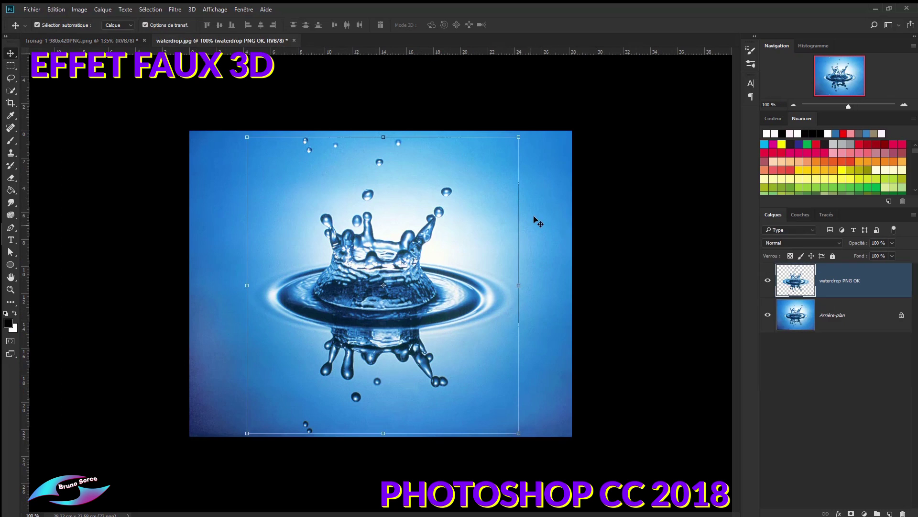
{"action": "left_click", "coordinate": [583, 175]}
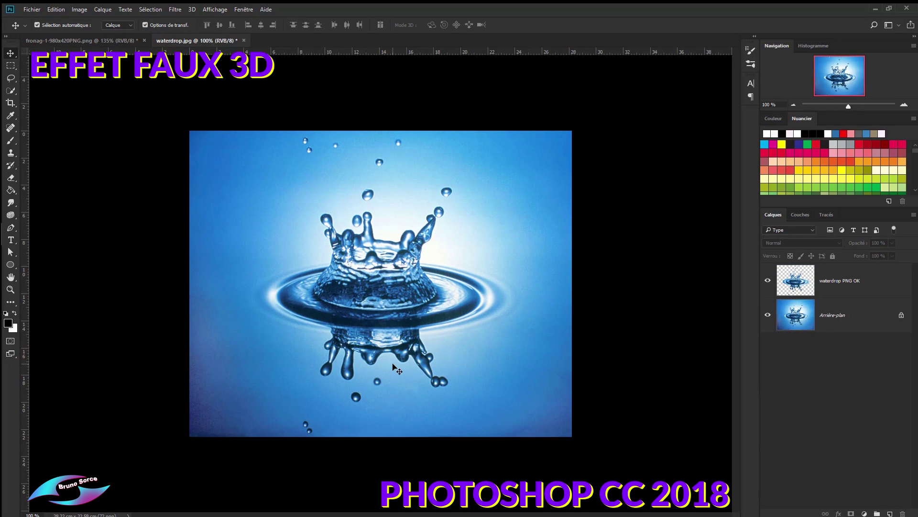
{"action": "left_click", "coordinate": [769, 316]}
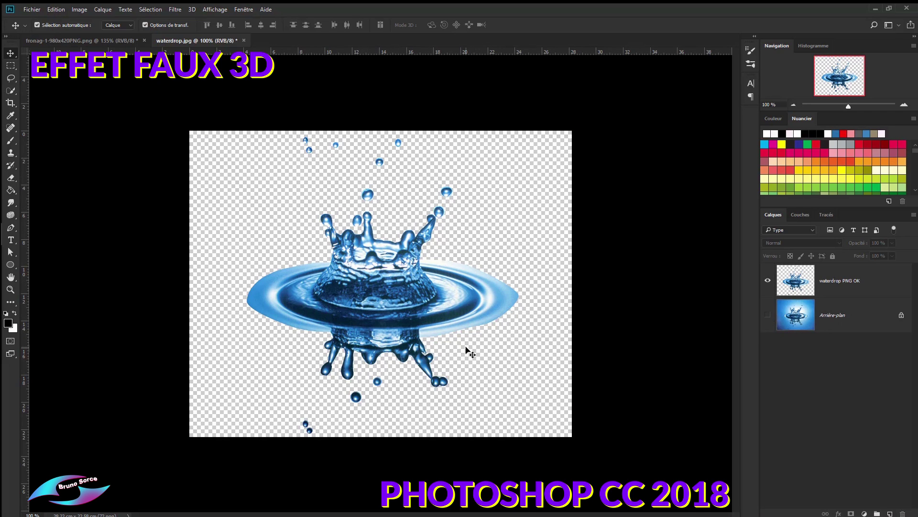
{"action": "key", "text": "ctrl+Tab"}
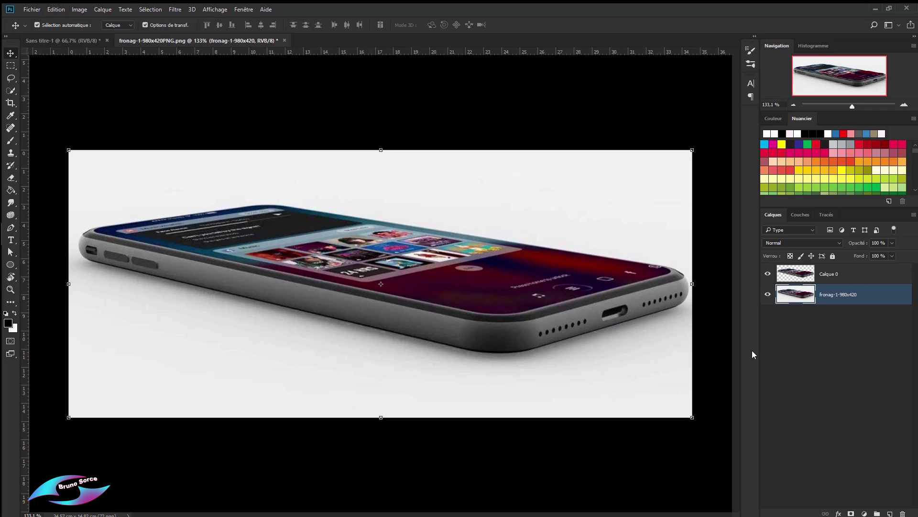
Delete the fronag-1 photo layer and flip the phone with Symétrie axe horizontal.
{"action": "left_click", "coordinate": [768, 296]}
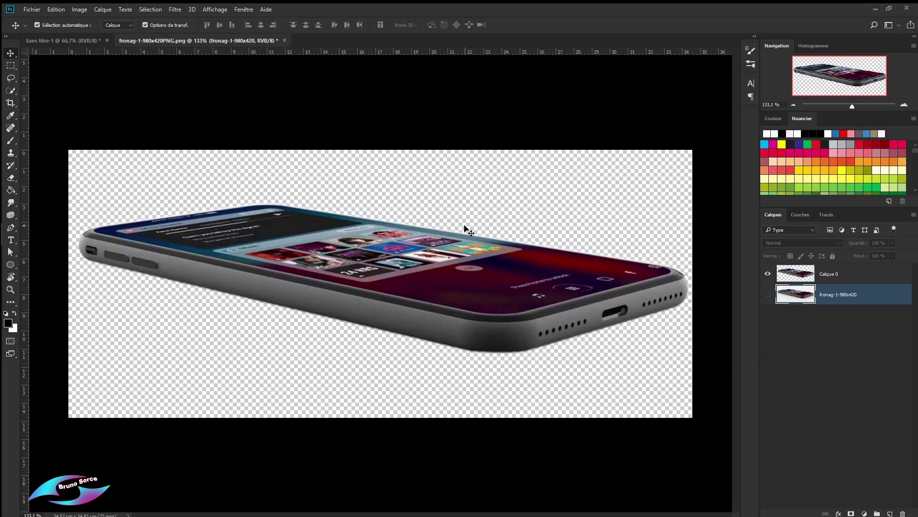
{"action": "key", "text": "Delete"}
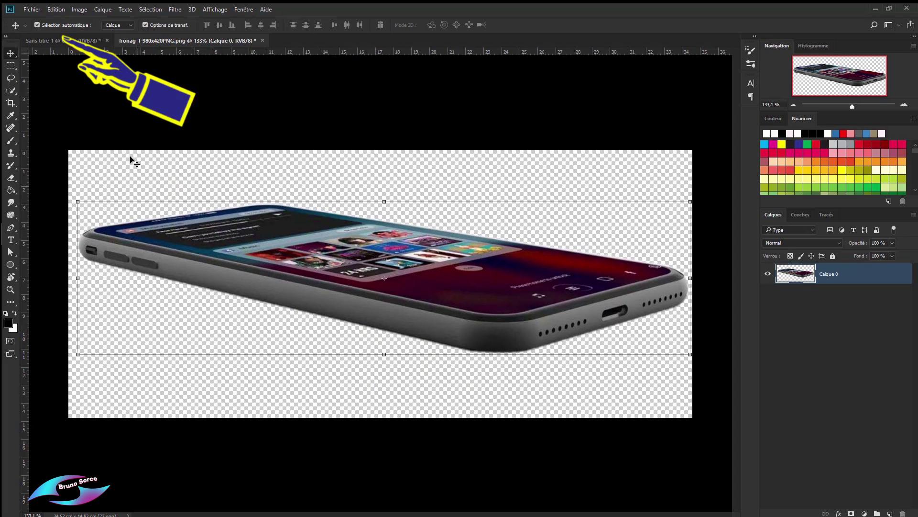
{"action": "left_click", "coordinate": [57, 10]}
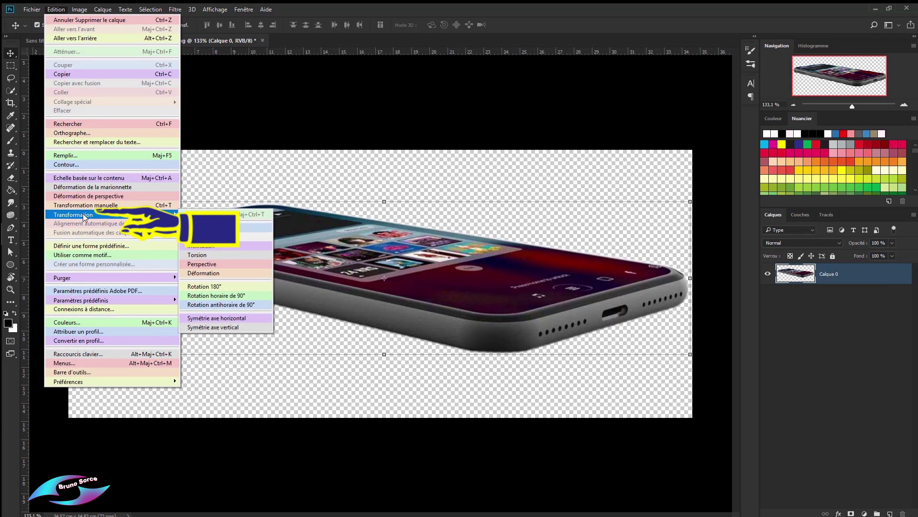
{"action": "mouse_move", "coordinate": [73, 214]}
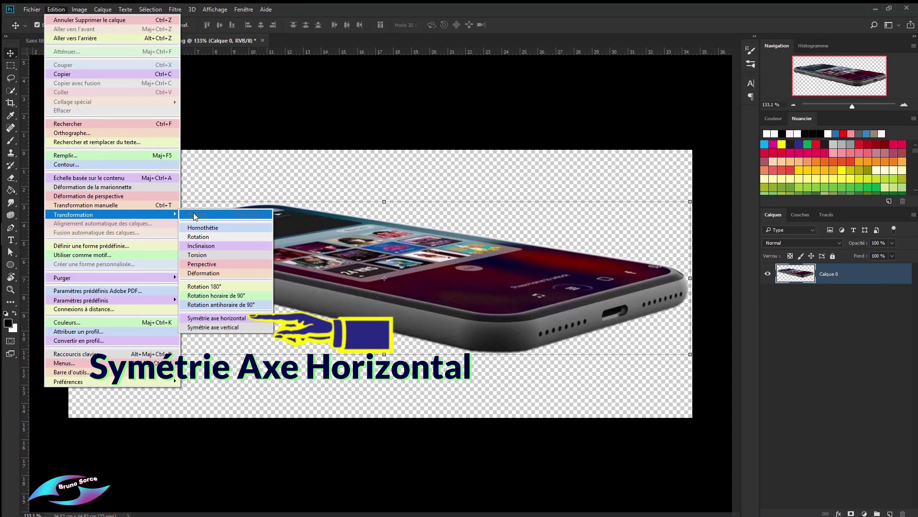
{"action": "left_click", "coordinate": [209, 318]}
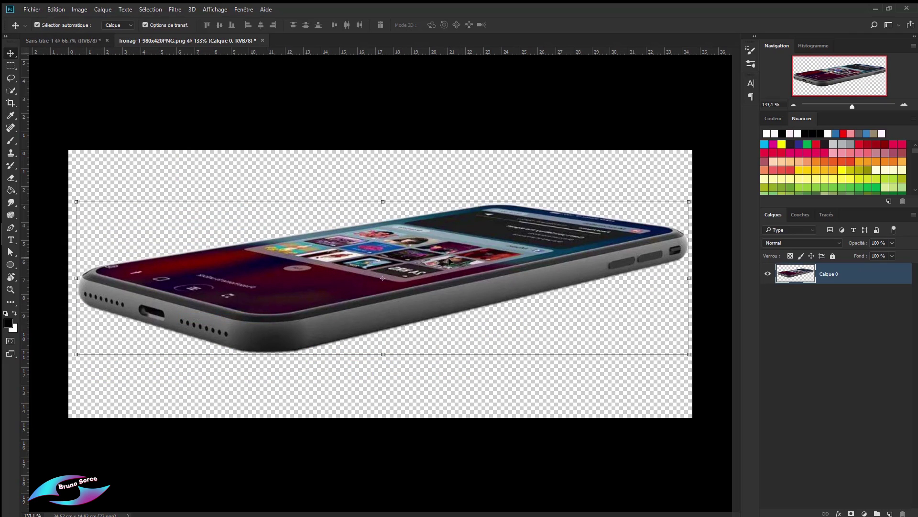
Scale the phone to about 74% around its centre and move it lower on the canvas.
{"action": "key", "text": "ctrl+t"}
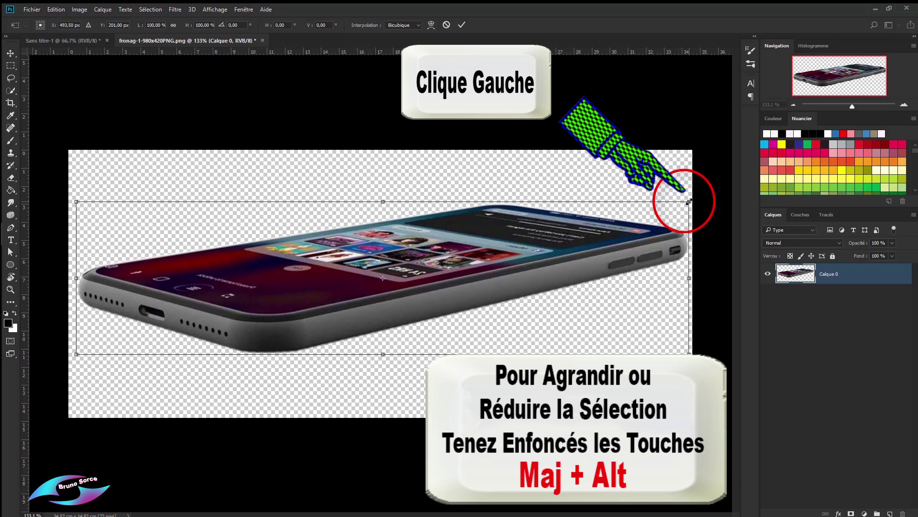
{"action": "mouse_move", "coordinate": [687, 204]}
{"action": "left_mouse_down"}
{"action": "mouse_move", "coordinate": [626, 218]}
{"action": "mouse_move", "coordinate": [603, 237]}
{"action": "left_mouse_up"}
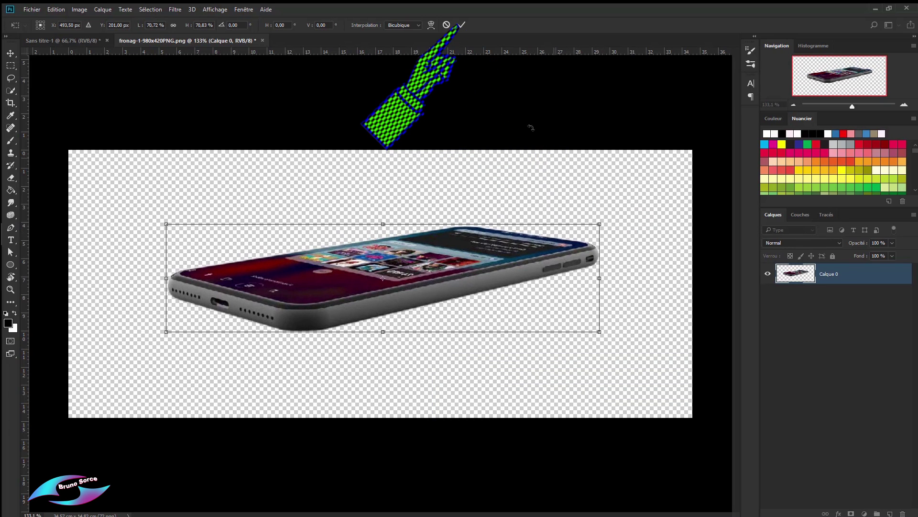
{"action": "left_click", "coordinate": [462, 27]}
{"action": "left_click_drag", "start_coordinate": [409, 263], "coordinate": [416, 300]}
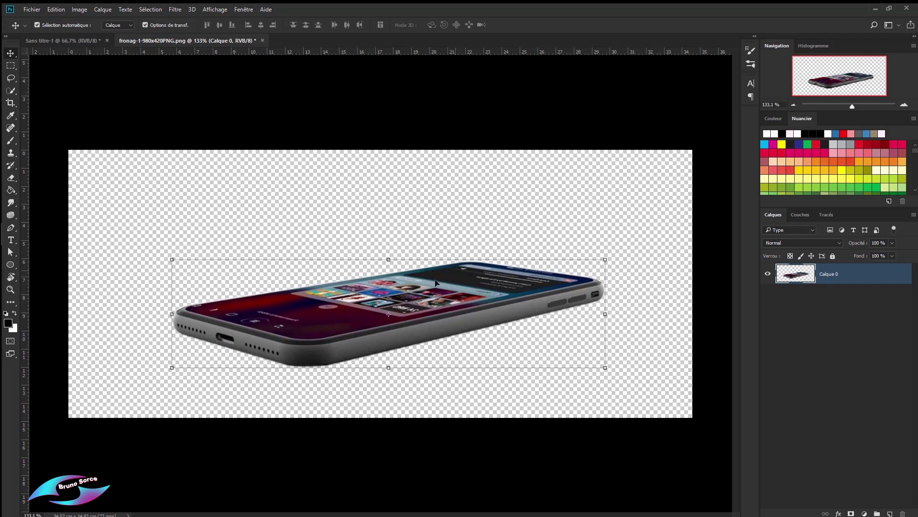
Zoom in on the screen and set the Pen tool to Forme mode with no fill and a 5 px stroke.
{"action": "scroll", "coordinate": [370, 291], "scroll_direction": "up", "scroll_amount": 3}
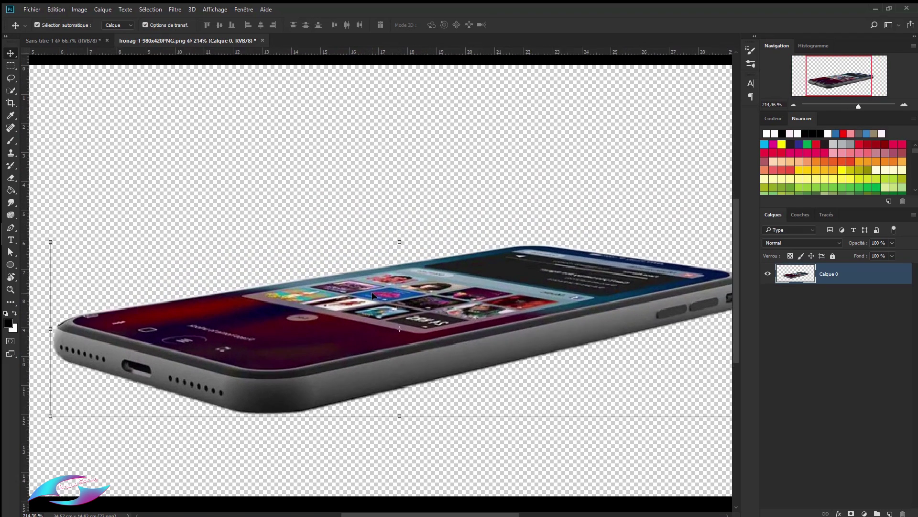
{"action": "scroll", "coordinate": [373, 296], "scroll_direction": "up", "scroll_amount": 2}
{"action": "scroll", "coordinate": [320, 260], "scroll_direction": "left", "scroll_amount": 3}
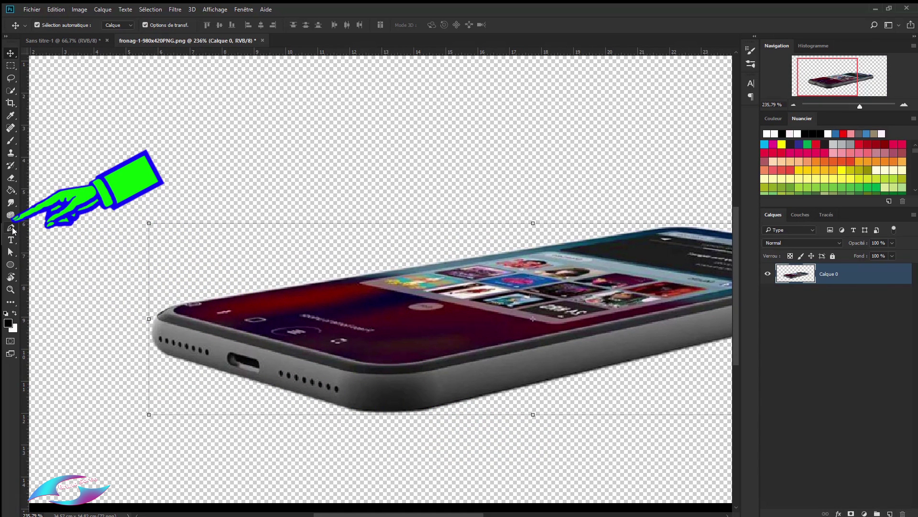
{"action": "left_click", "coordinate": [11, 229]}
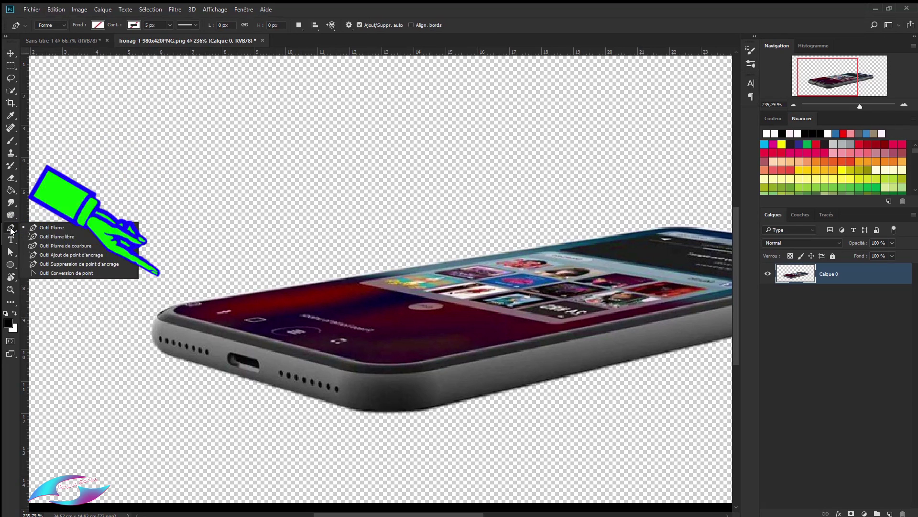
{"action": "left_click", "coordinate": [54, 228]}
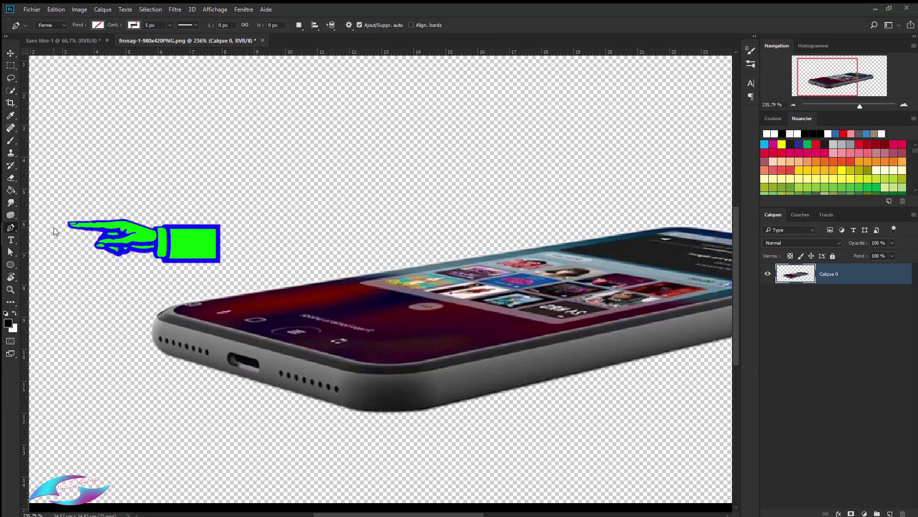
{"action": "left_click", "coordinate": [59, 26]}
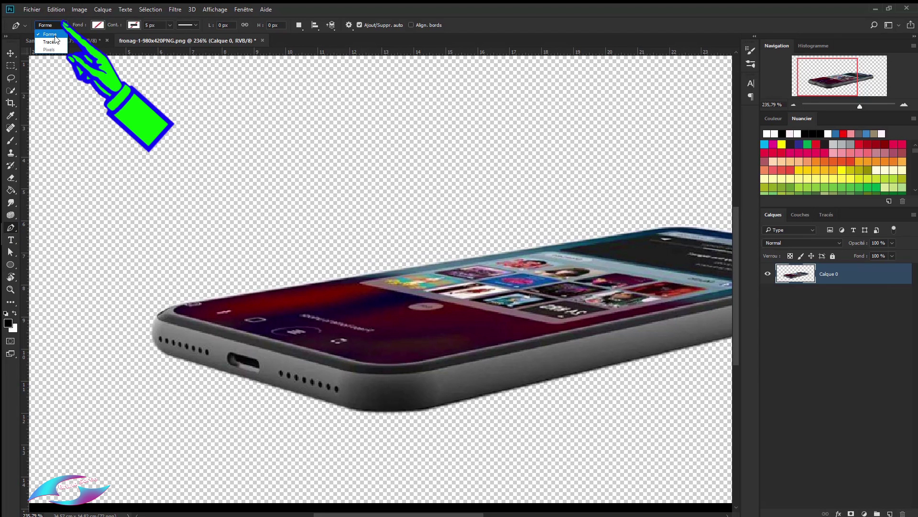
{"action": "left_click", "coordinate": [98, 27]}
{"action": "left_click", "coordinate": [98, 26]}
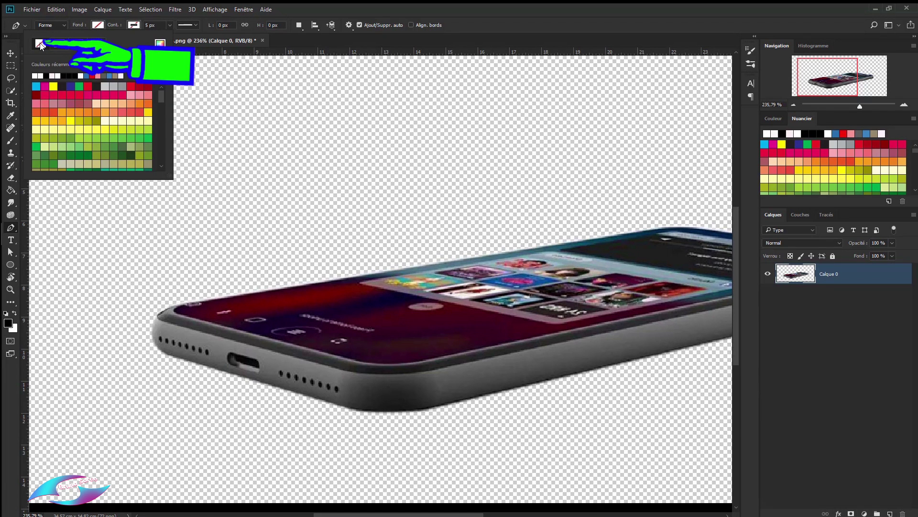
{"action": "left_click", "coordinate": [133, 25]}
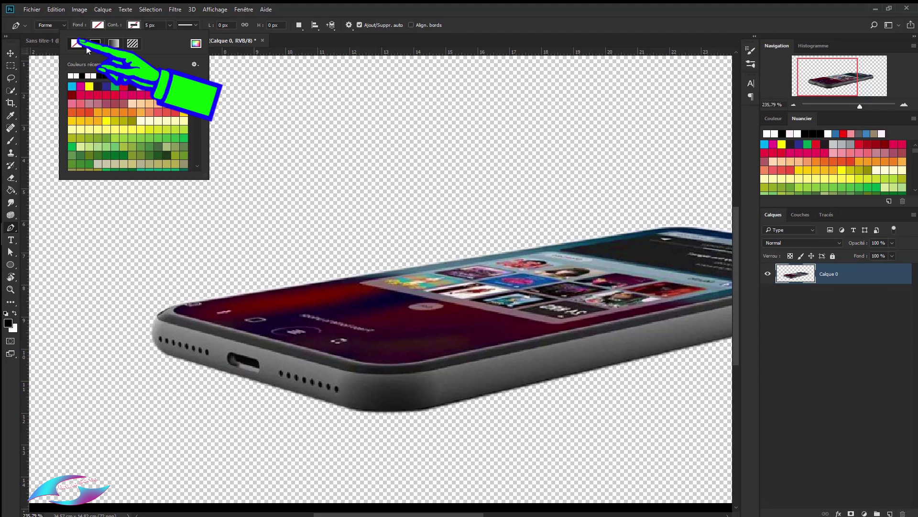
{"action": "left_click", "coordinate": [471, 24]}
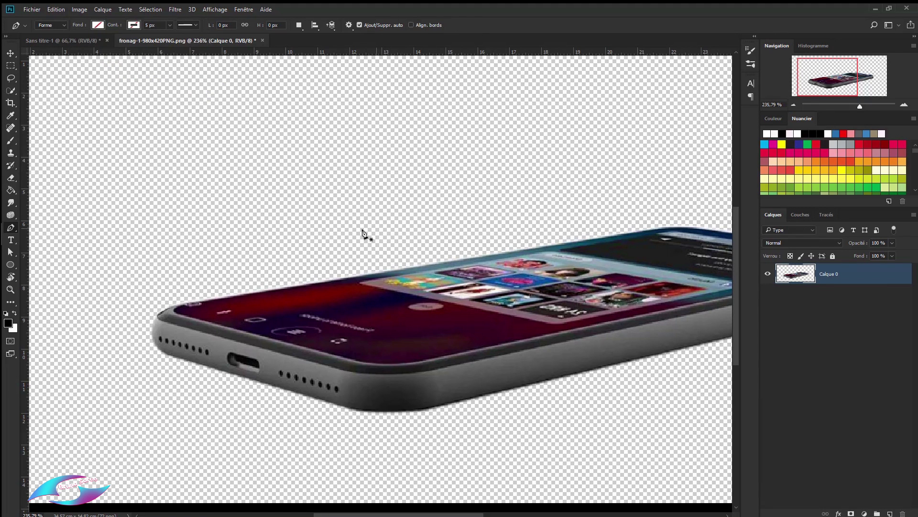
Trace the phone screen's corners and edges with curved pen anchor points, creating shape layer Forme 1.
{"action": "left_click", "coordinate": [178, 315]}
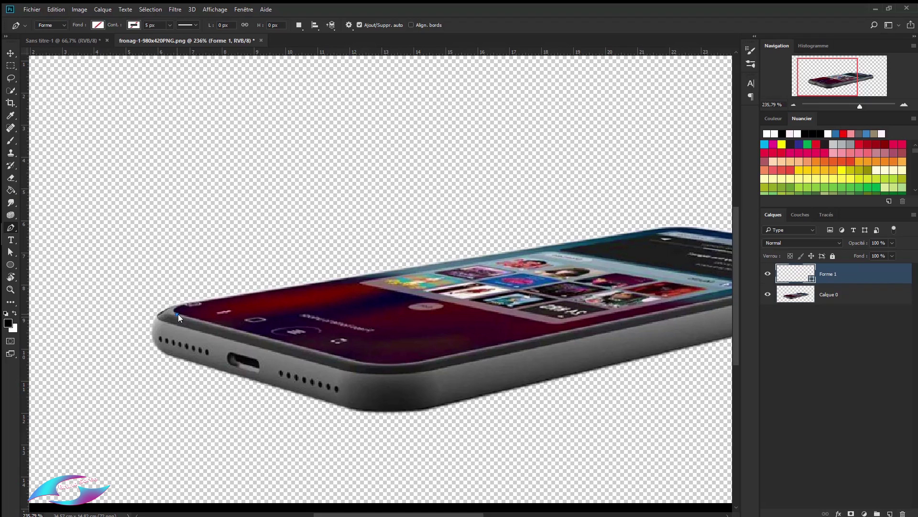
{"action": "left_click", "coordinate": [355, 361]}
{"action": "left_click_drag", "start_coordinate": [435, 358], "coordinate": [468, 350]}
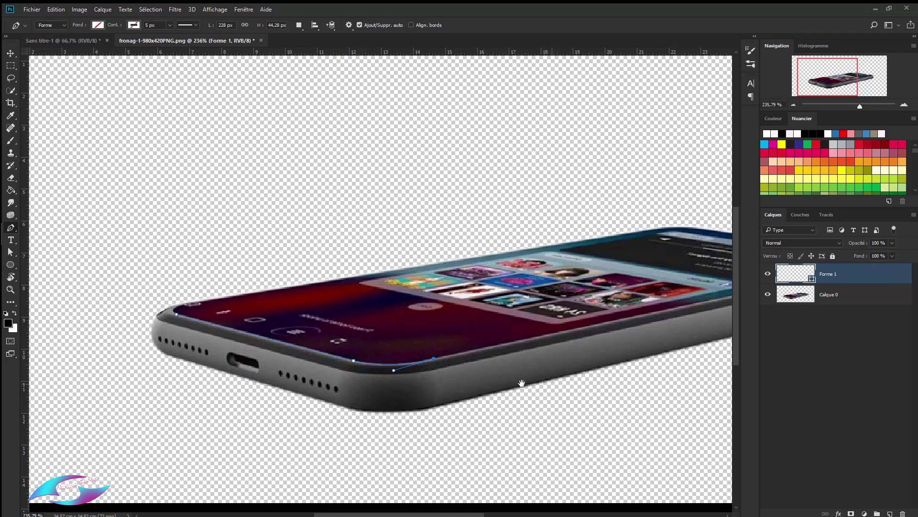
{"action": "scroll", "coordinate": [588, 332], "scroll_direction": "right", "scroll_amount": 5}
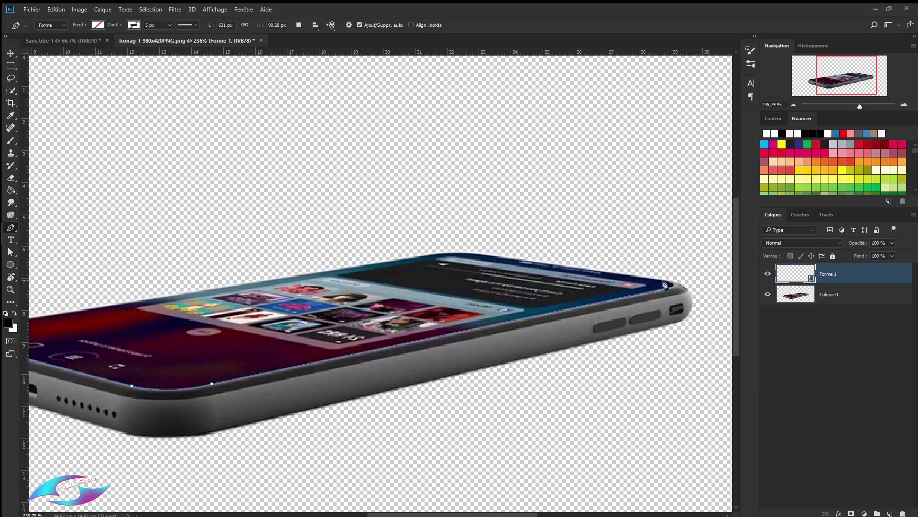
{"action": "left_click_drag", "start_coordinate": [666, 287], "coordinate": [653, 279]}
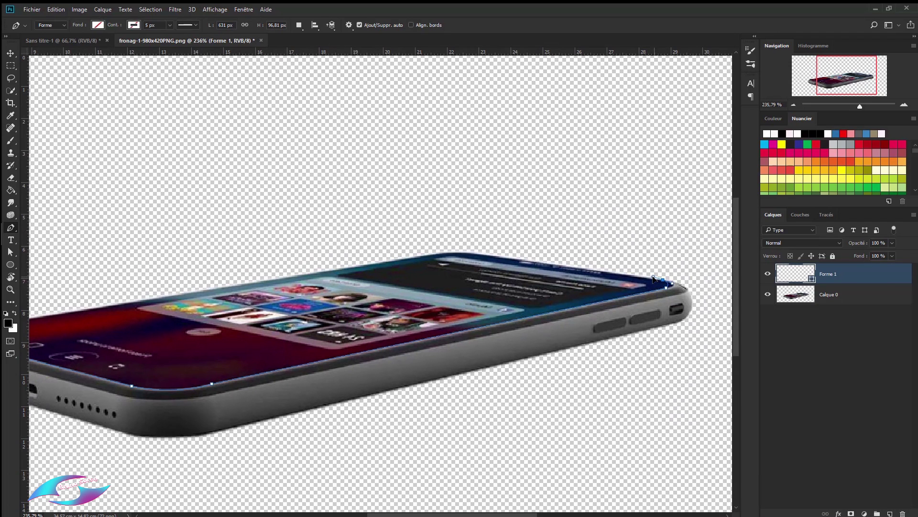
{"action": "left_click", "coordinate": [475, 254]}
{"action": "left_click_drag", "start_coordinate": [433, 254], "coordinate": [417, 259]}
{"action": "scroll", "coordinate": [204, 295], "scroll_direction": "left", "scroll_amount": 5}
{"action": "scroll", "coordinate": [205, 295], "scroll_direction": "down", "scroll_amount": 1}
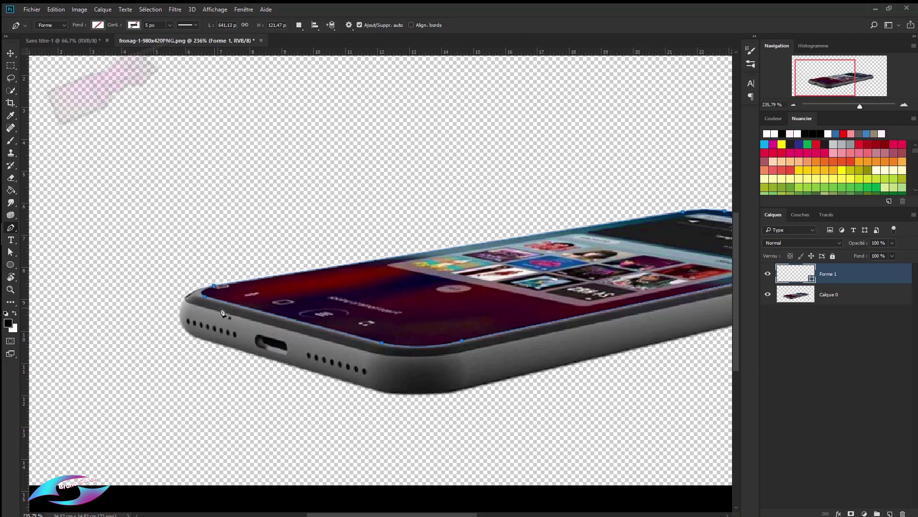
Convert the screen outline into a 1-pixel feathered selection with Définir une sélection.
{"action": "right_click", "coordinate": [442, 286]}
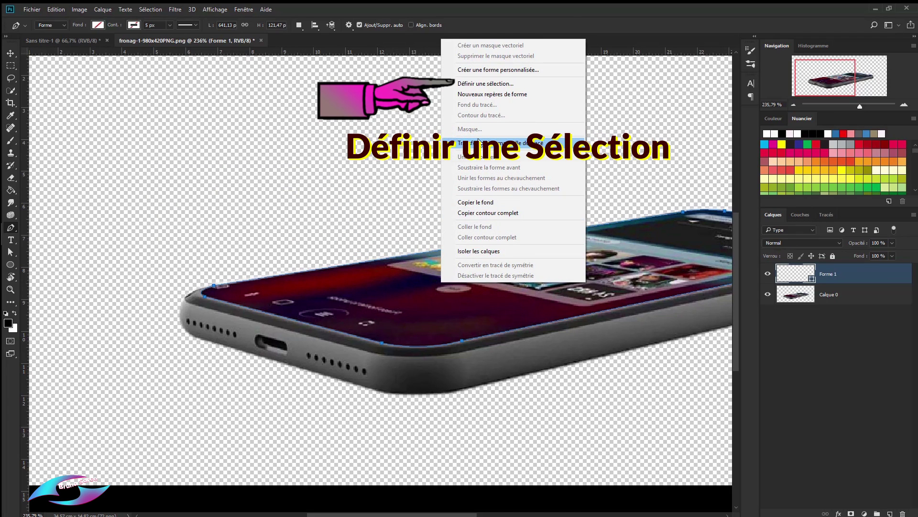
{"action": "left_click", "coordinate": [475, 88]}
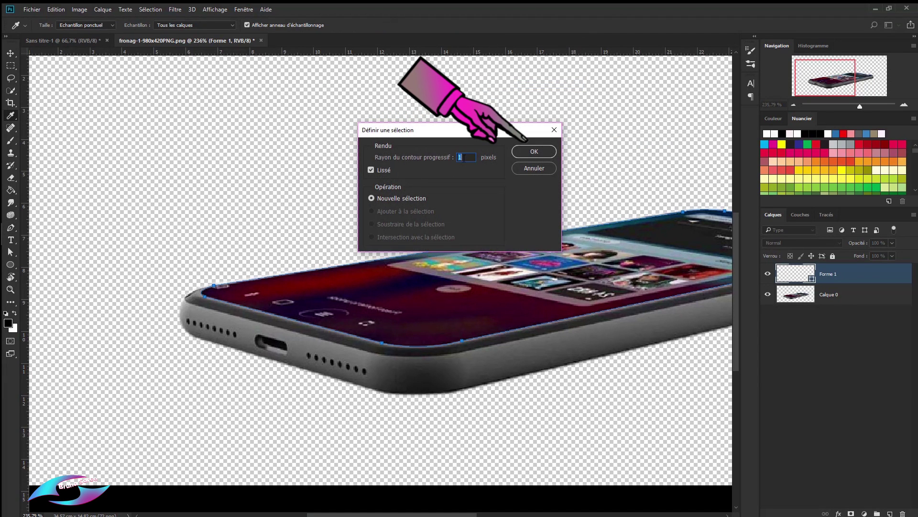
{"action": "left_click", "coordinate": [540, 150]}
{"action": "scroll", "coordinate": [541, 150], "scroll_direction": "right", "scroll_amount": 3}
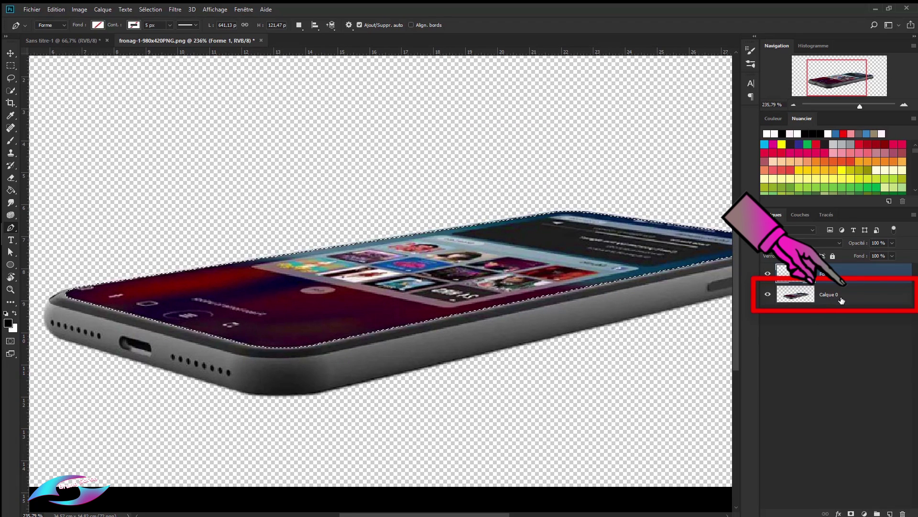
Fill the screen selection on Calque 0 with black and copy it to a new layer.
{"action": "left_click", "coordinate": [864, 298]}
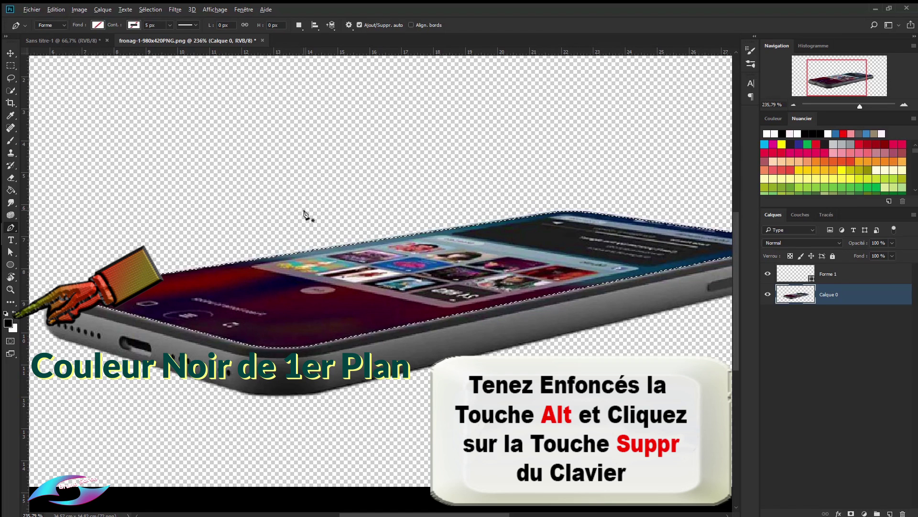
{"action": "key", "text": "alt+Delete"}
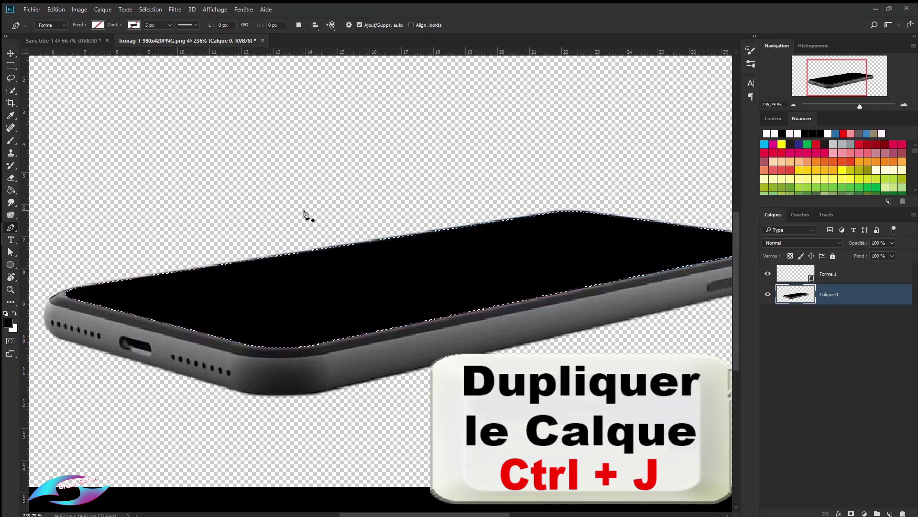
{"action": "key", "text": "ctrl+j"}
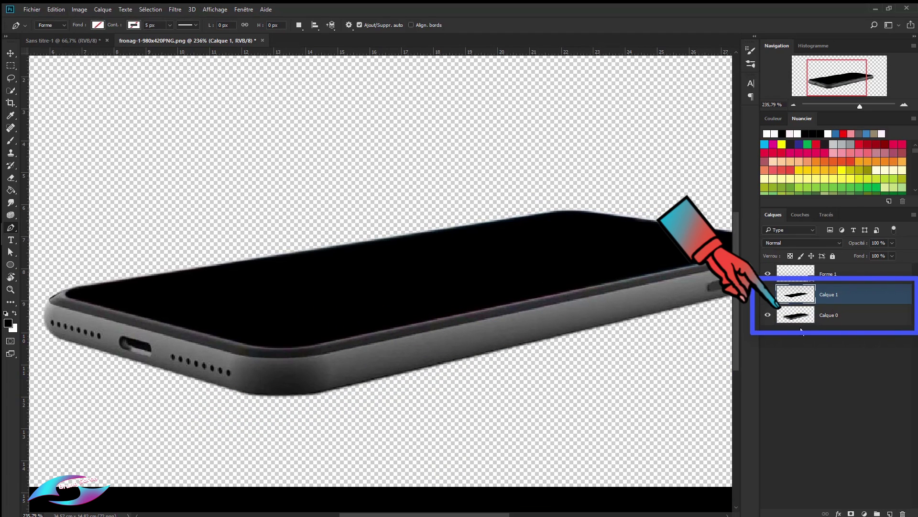
Delete the Forme 1 shape layer and rename Calque 1 to GABARIT.
{"action": "left_click", "coordinate": [839, 274]}
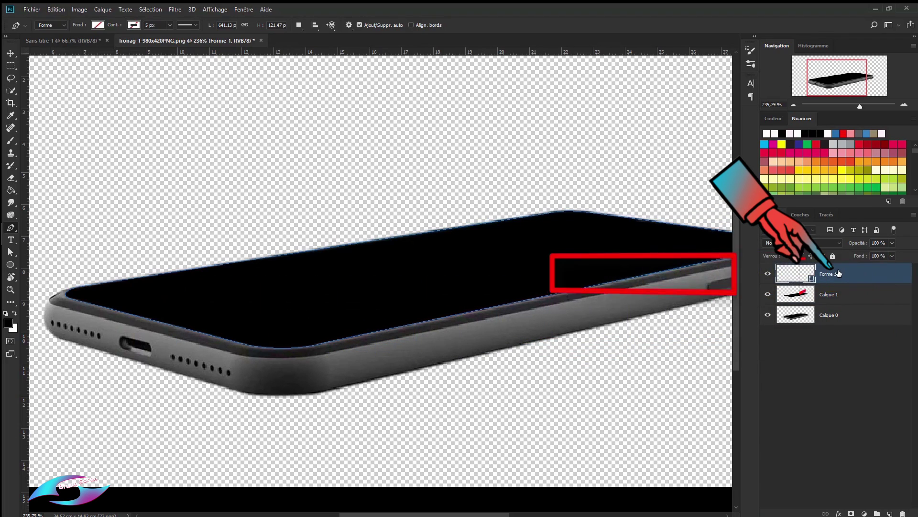
{"action": "key", "text": "Delete"}
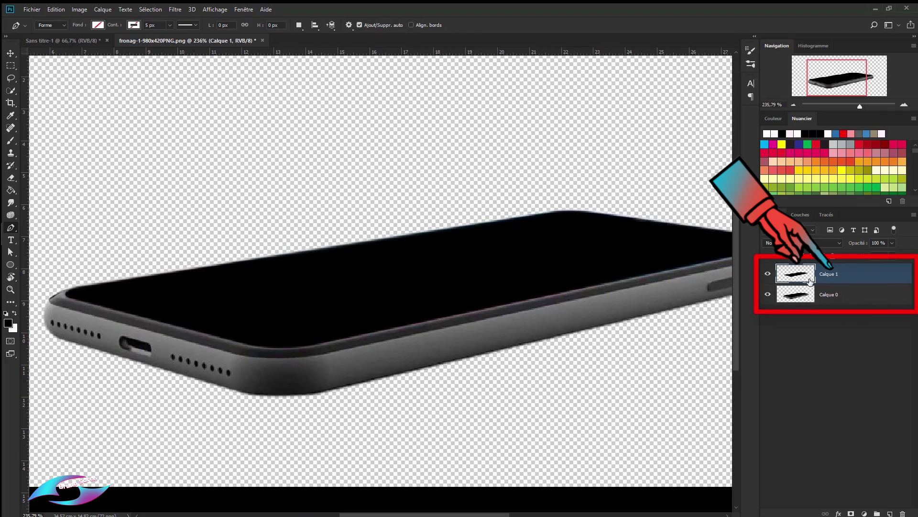
{"action": "double_click", "coordinate": [827, 274]}
{"action": "type", "text": "GABARIT"}
{"action": "key", "text": "Return"}
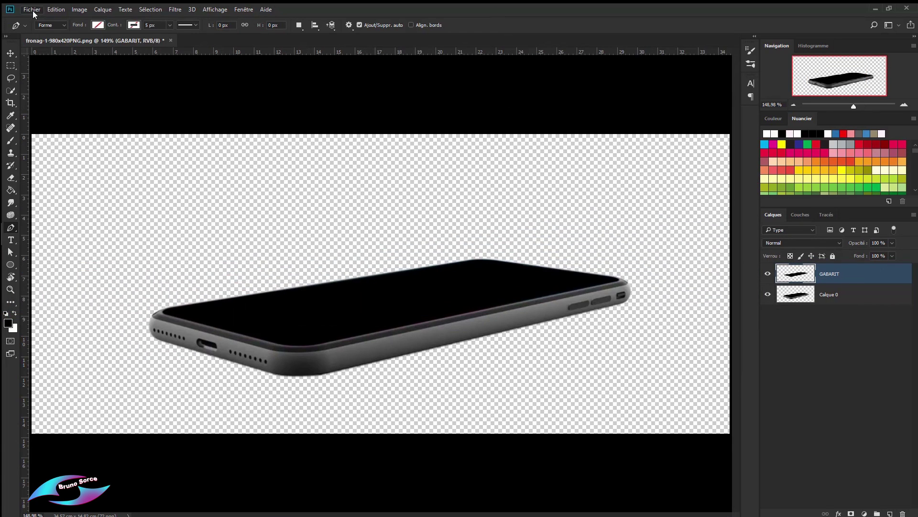
Open waterdrop.jpg from disk.
{"action": "left_click", "coordinate": [32, 11]}
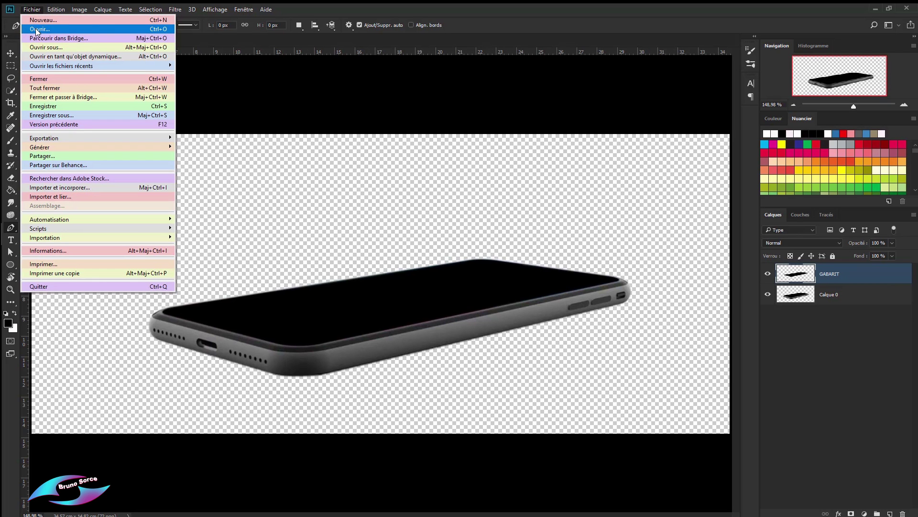
{"action": "left_click", "coordinate": [37, 30]}
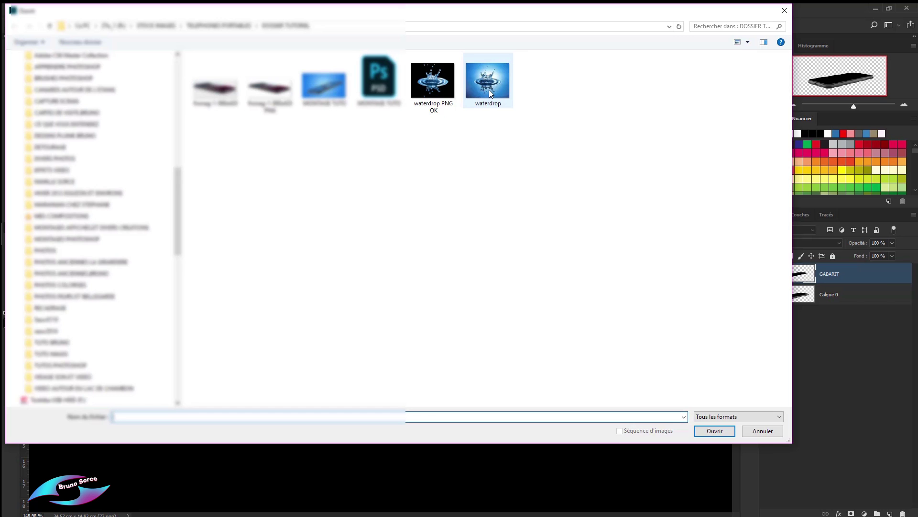
{"action": "double_click", "coordinate": [489, 90]}
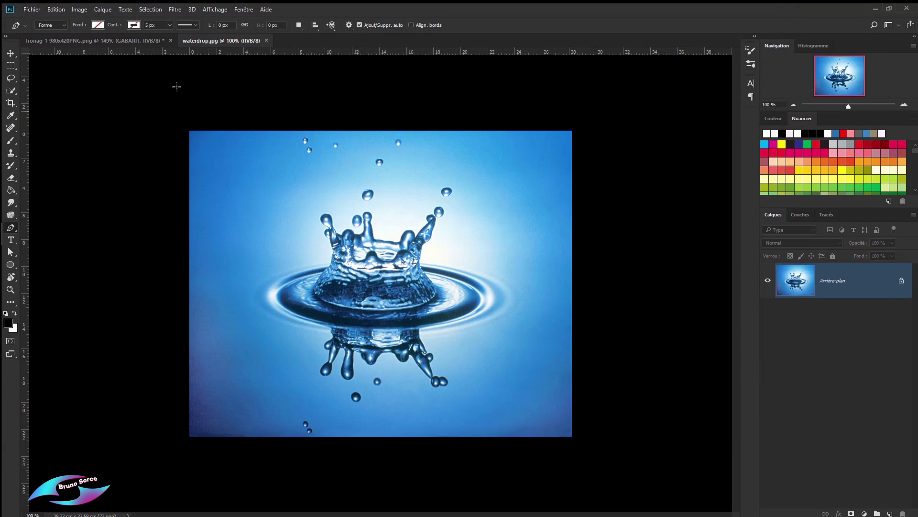
Place the 'waterdrop PNG OK' file as an embedded layer and commit it.
{"action": "left_click", "coordinate": [32, 10]}
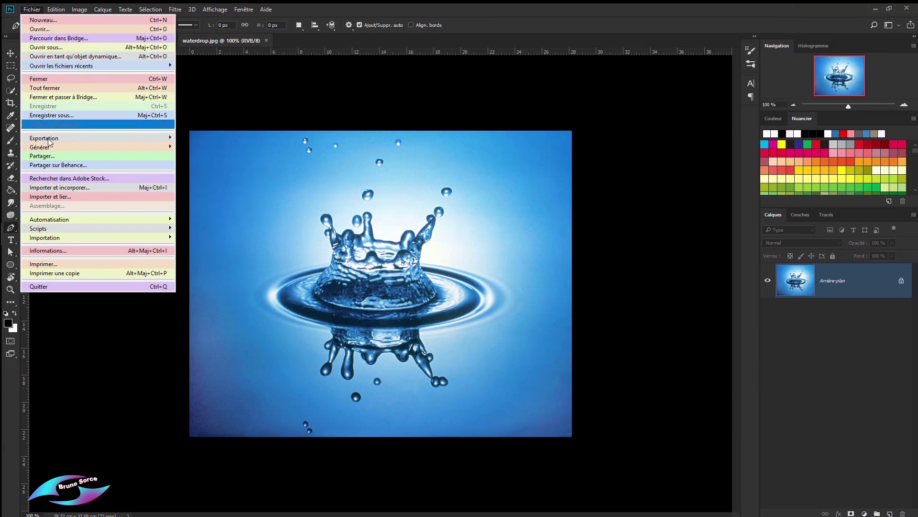
{"action": "left_click", "coordinate": [57, 187]}
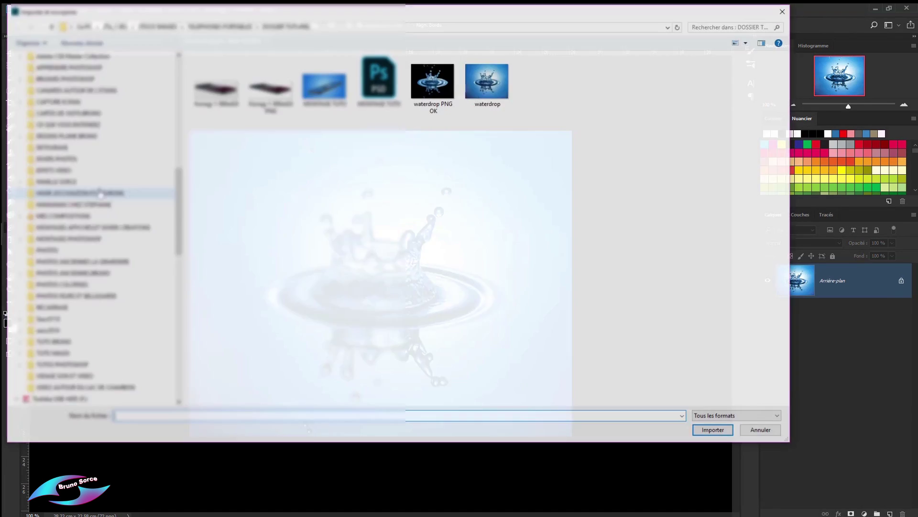
{"action": "double_click", "coordinate": [433, 91]}
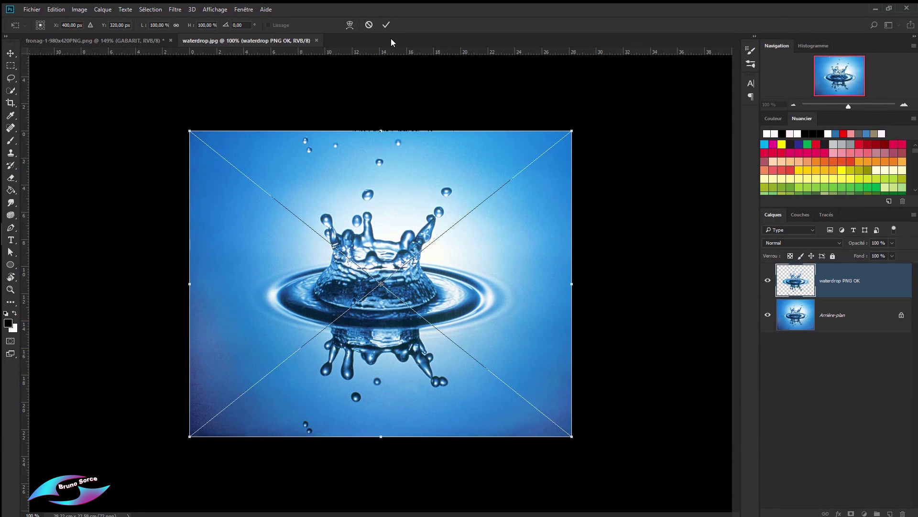
{"action": "left_click", "coordinate": [386, 25]}
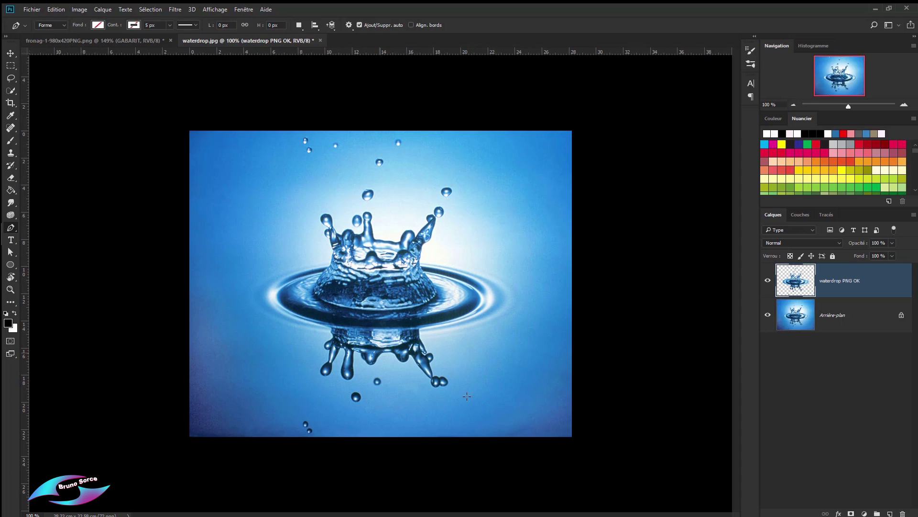
Hide the waterdrop PNG OK layer and choose the Quick Selection tool at 10 px.
{"action": "left_click", "coordinate": [768, 316]}
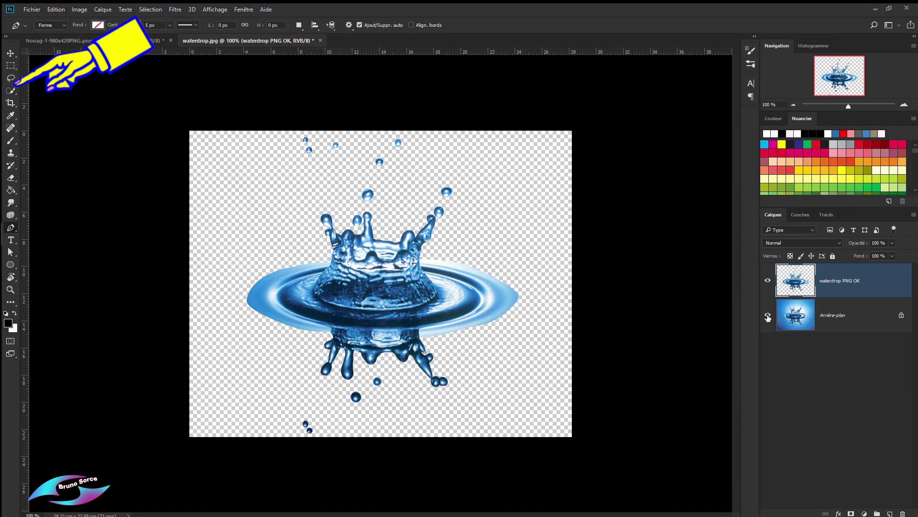
{"action": "left_click", "coordinate": [768, 315]}
{"action": "left_click", "coordinate": [768, 282]}
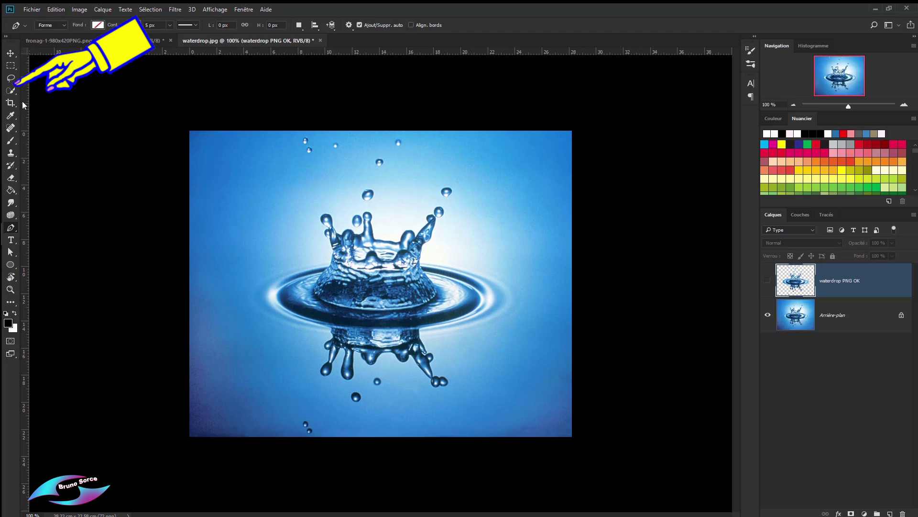
{"action": "left_click", "coordinate": [10, 90]}
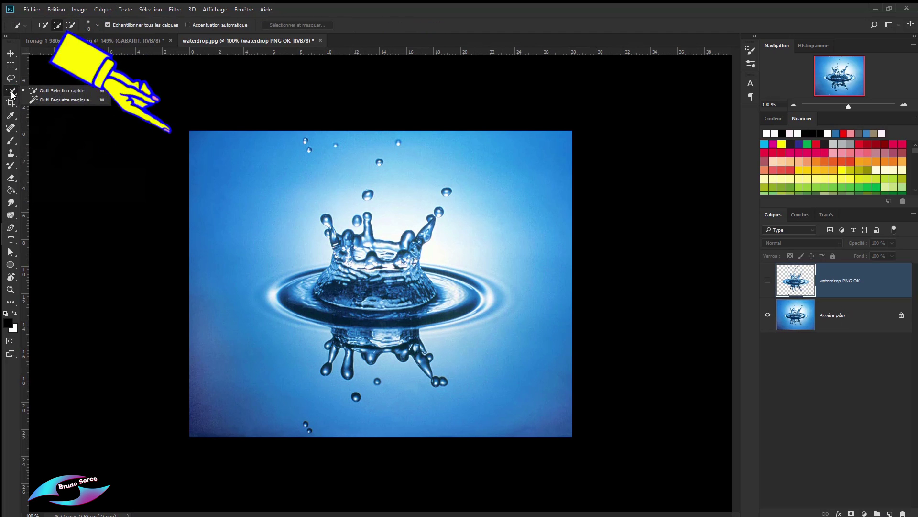
{"action": "left_click", "coordinate": [52, 90]}
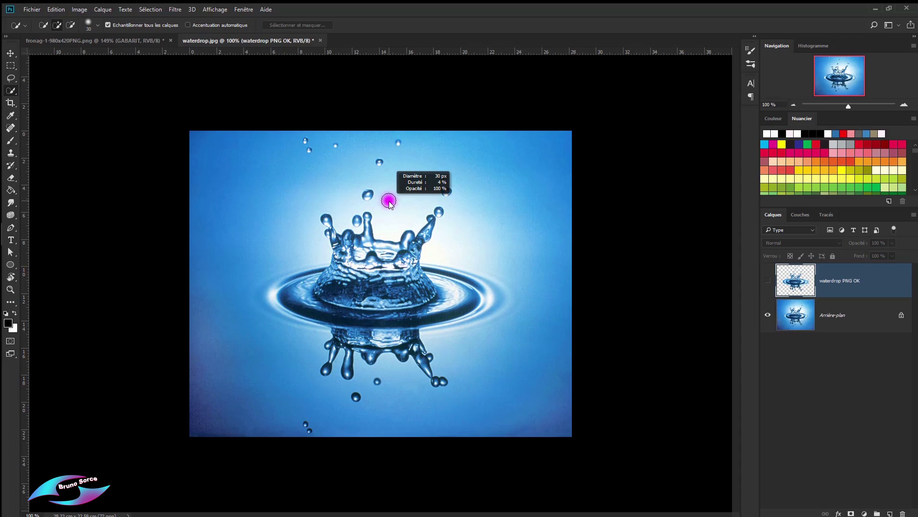
{"action": "left_click_drag", "start_coordinate": [389, 202], "coordinate": [385, 203]}
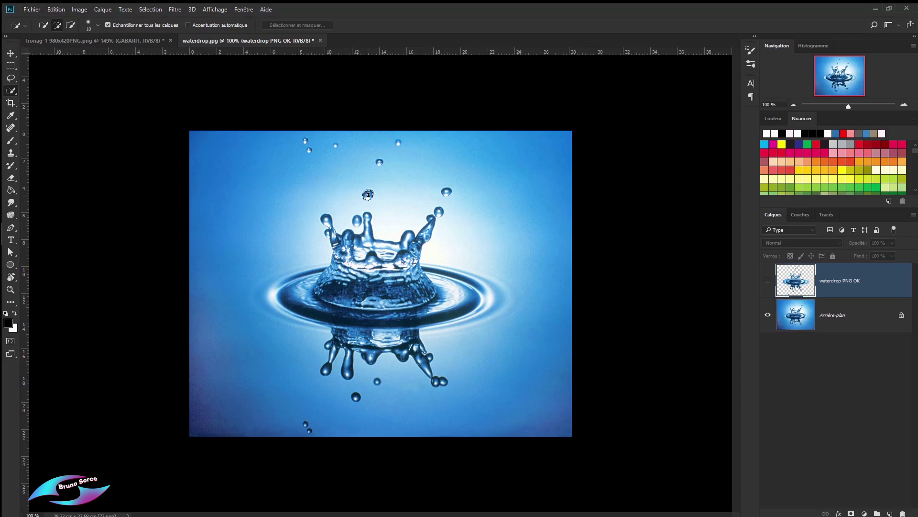
Select the four droplets, the splash crown and the left and right ripple.
{"action": "left_click", "coordinate": [446, 192]}
{"action": "left_click", "coordinate": [398, 143]}
{"action": "left_click", "coordinate": [335, 145]}
{"action": "left_click", "coordinate": [439, 213]}
{"action": "left_click_drag", "start_coordinate": [404, 238], "coordinate": [371, 239]}
{"action": "mouse_move", "coordinate": [368, 232]}
{"action": "left_mouse_down"}
{"action": "mouse_move", "coordinate": [340, 265]}
{"action": "mouse_move", "coordinate": [277, 281]}
{"action": "mouse_move", "coordinate": [337, 334]}
{"action": "mouse_move", "coordinate": [359, 327]}
{"action": "left_mouse_up"}
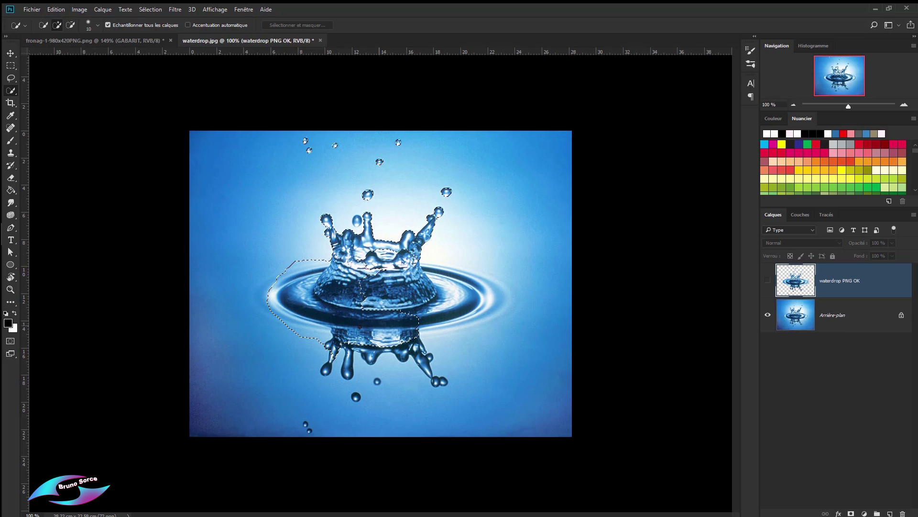
{"action": "mouse_move", "coordinate": [312, 297]}
{"action": "left_mouse_down"}
{"action": "mouse_move", "coordinate": [273, 291]}
{"action": "mouse_move", "coordinate": [276, 318]}
{"action": "left_mouse_up"}
{"action": "left_click_drag", "start_coordinate": [410, 345], "coordinate": [355, 367]}
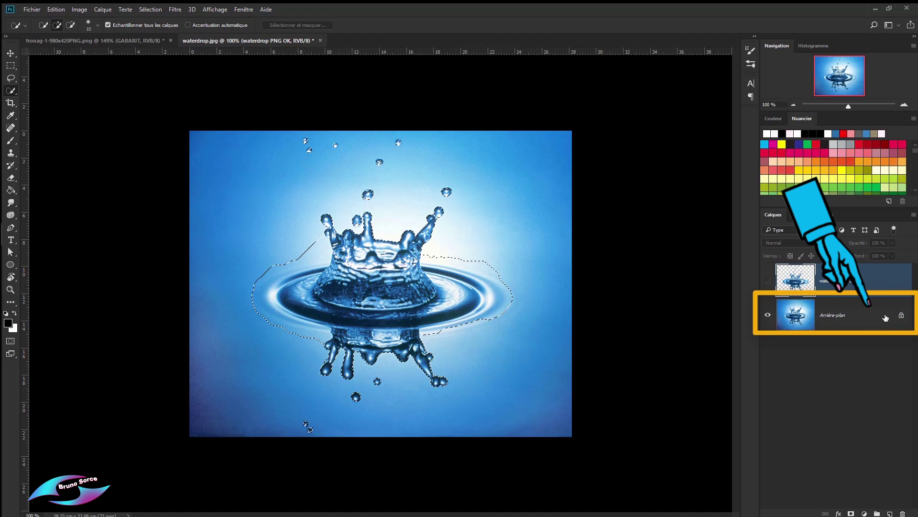
Unlock the background, copy the selected splash to new layer Calque 1, and compare with the PNG cut-out.
{"action": "left_click", "coordinate": [901, 315]}
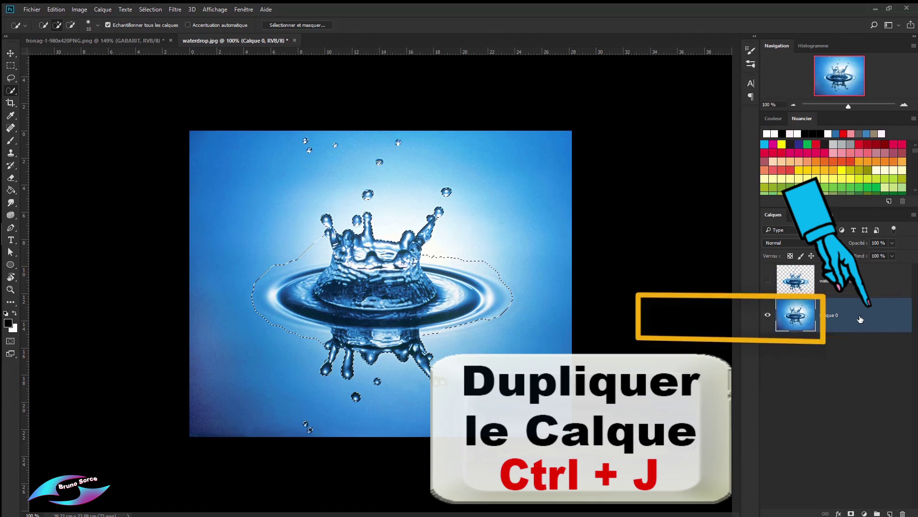
{"action": "key", "text": "ctrl+j"}
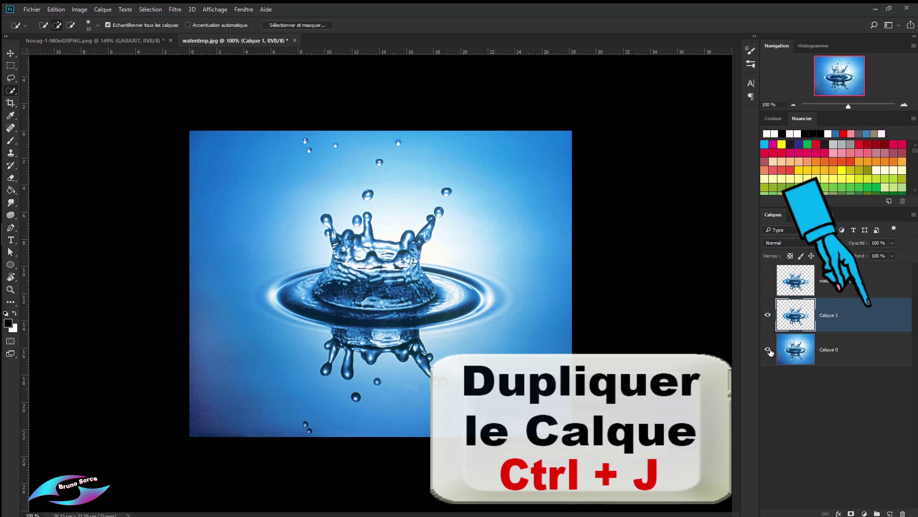
{"action": "left_click", "coordinate": [769, 349]}
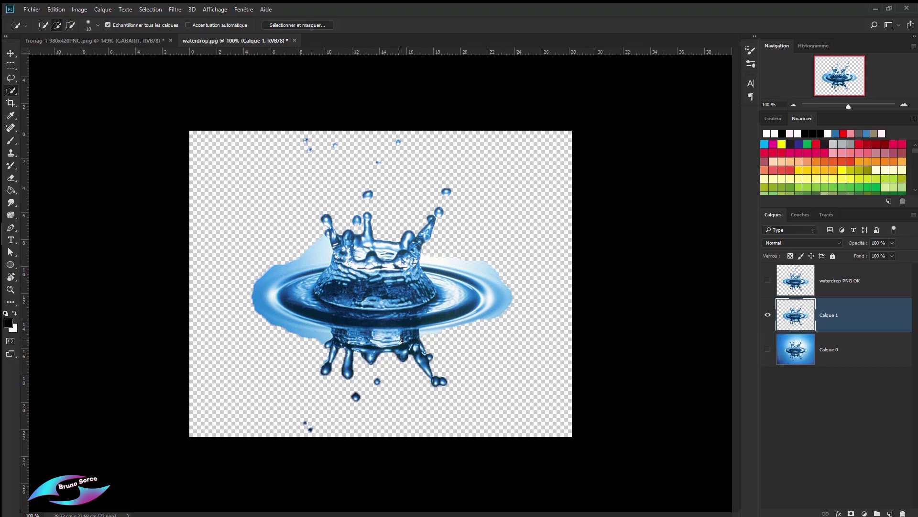
{"action": "left_click", "coordinate": [768, 315]}
{"action": "left_click", "coordinate": [768, 281]}
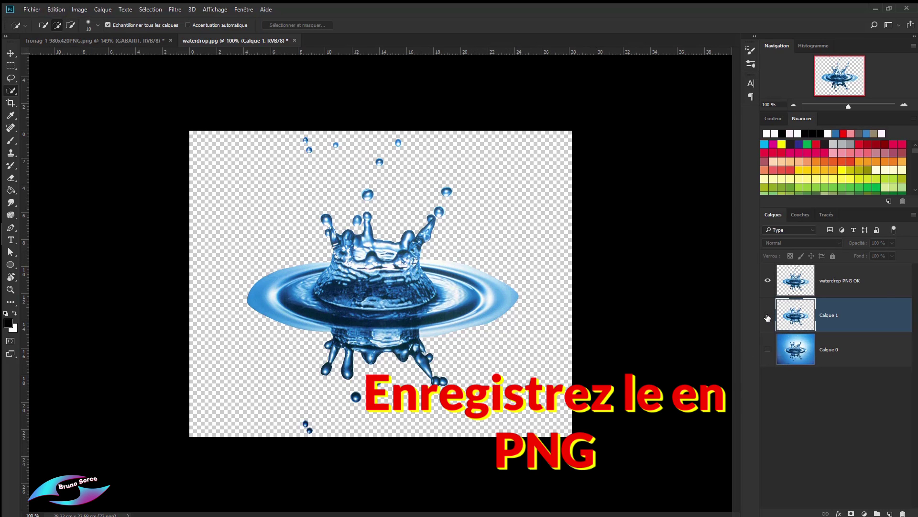
Close waterdrop.jpg without saving changes.
{"action": "left_click", "coordinate": [768, 349]}
{"action": "left_click", "coordinate": [768, 351]}
{"action": "left_click", "coordinate": [295, 41]}
{"action": "left_click", "coordinate": [477, 203]}
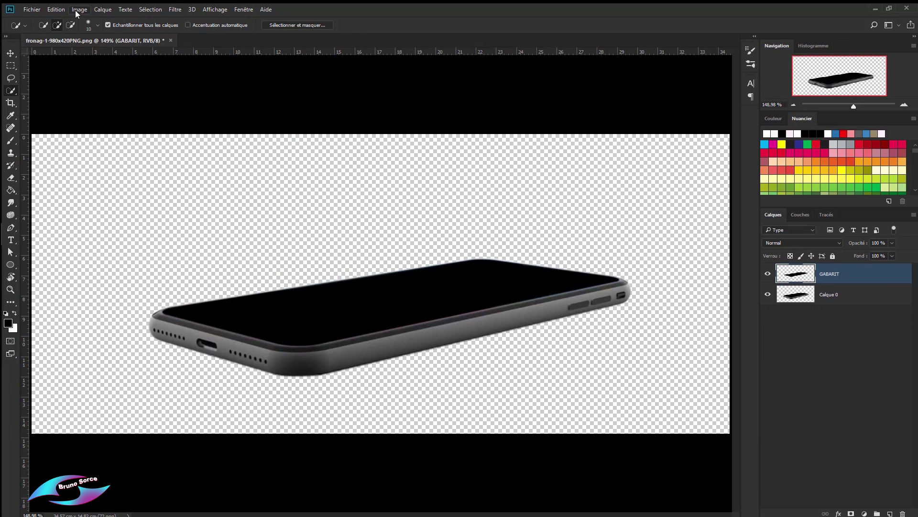
Place the waterdrop photo into the phone document as an embedded layer.
{"action": "left_click", "coordinate": [33, 10]}
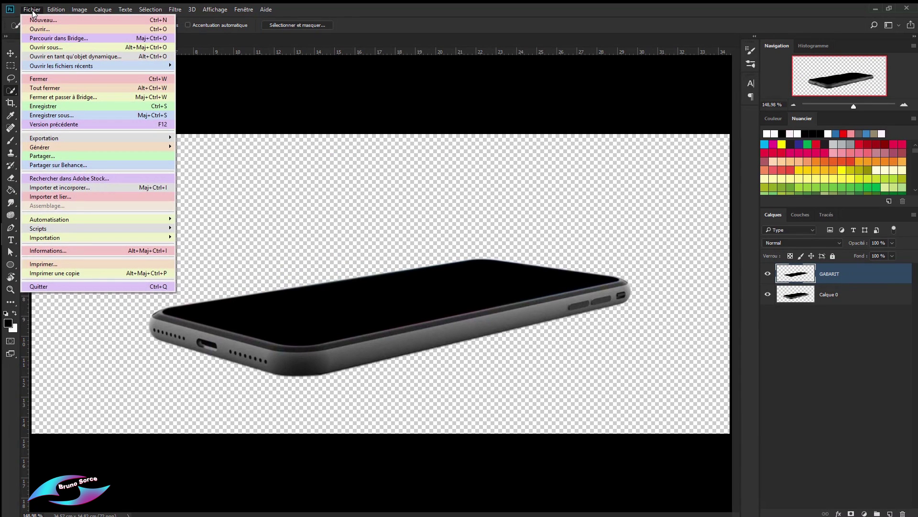
{"action": "left_click", "coordinate": [72, 187]}
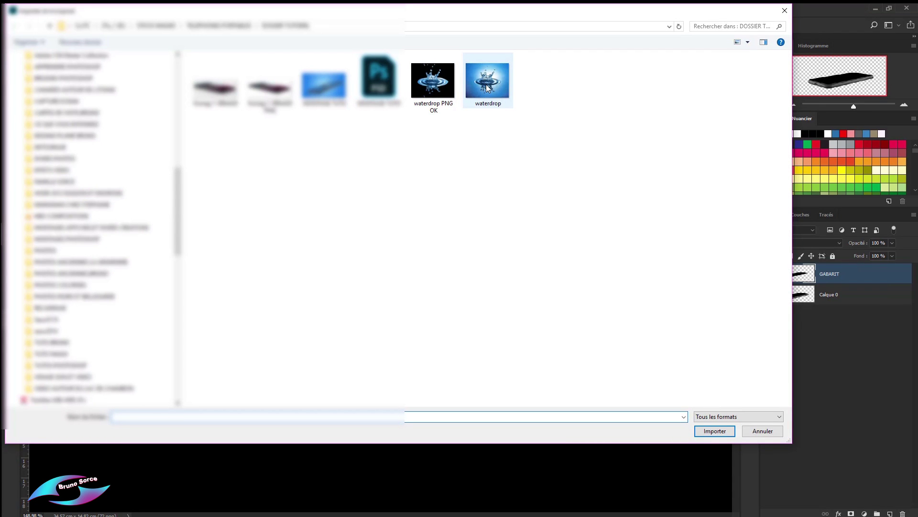
{"action": "double_click", "coordinate": [488, 86]}
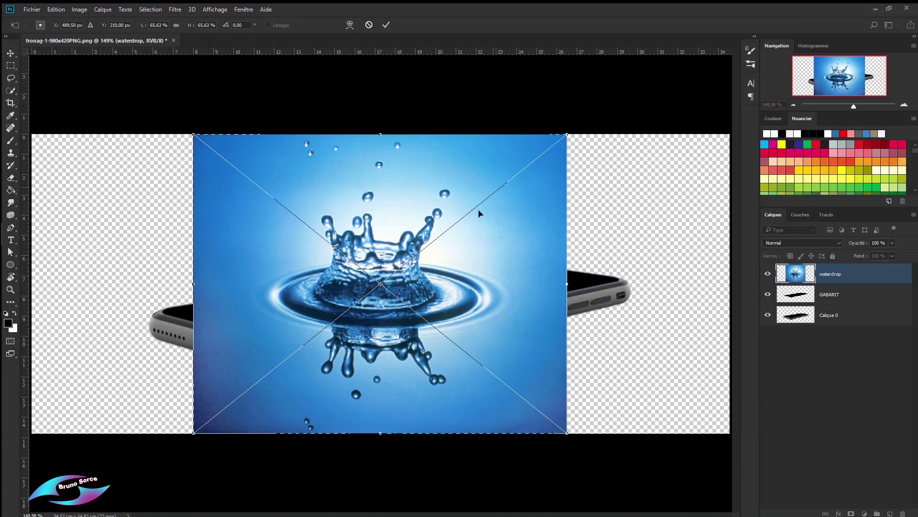
{"action": "left_click", "coordinate": [386, 27]}
{"action": "key", "text": "w"}
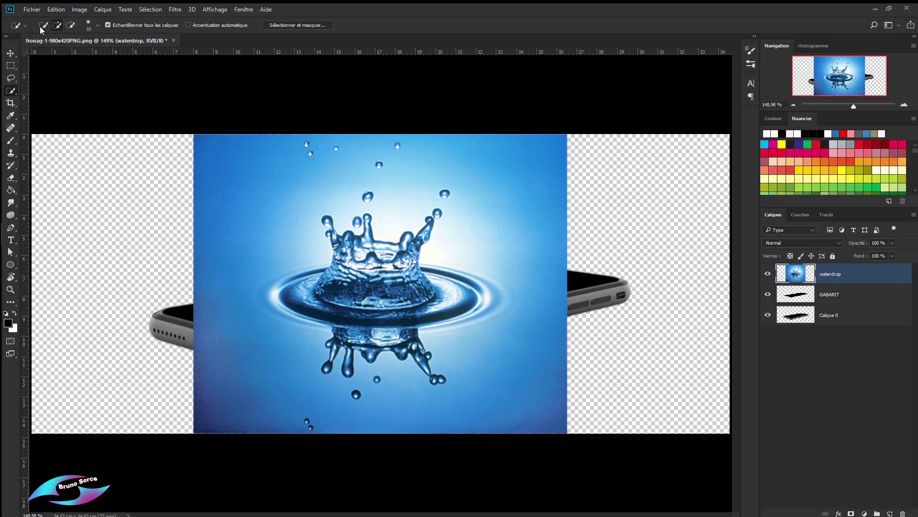
Place the waterdrop PNG OK cut-out as an embedded layer and hide the waterdrop photo.
{"action": "left_click", "coordinate": [34, 11]}
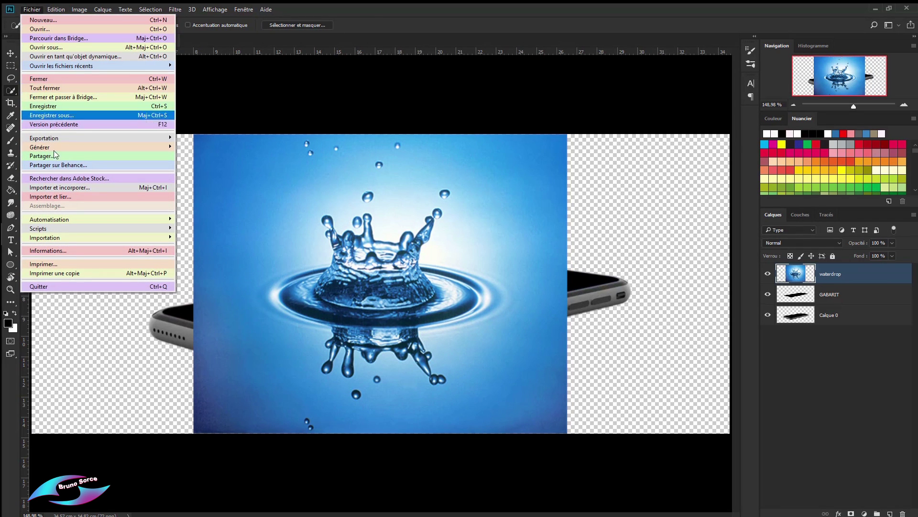
{"action": "left_click", "coordinate": [57, 188]}
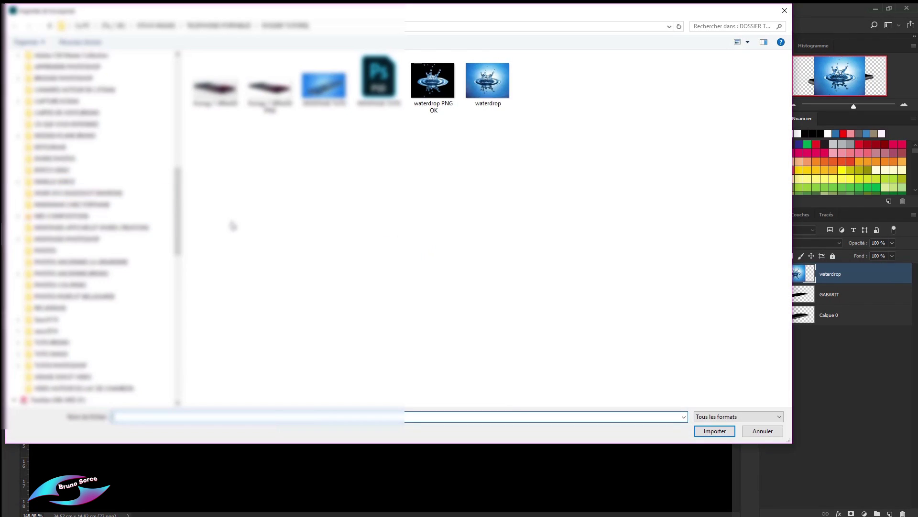
{"action": "double_click", "coordinate": [431, 82]}
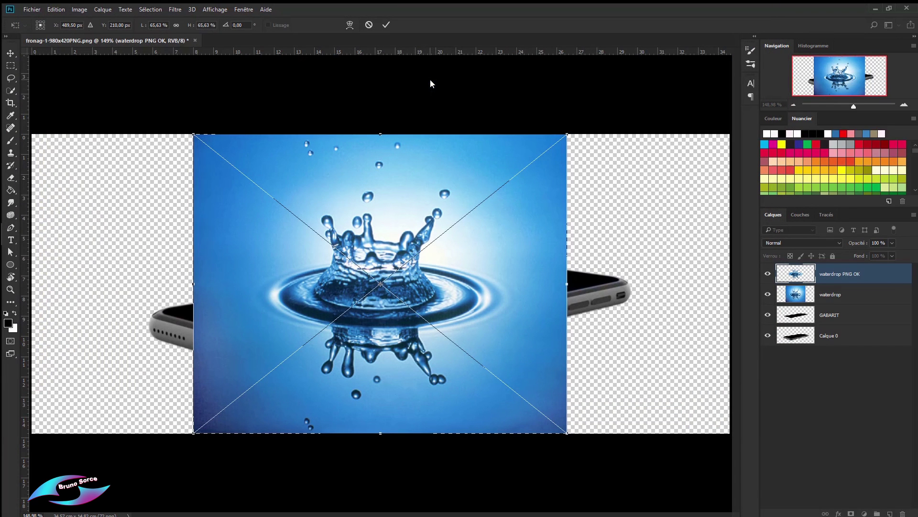
{"action": "left_click", "coordinate": [386, 26]}
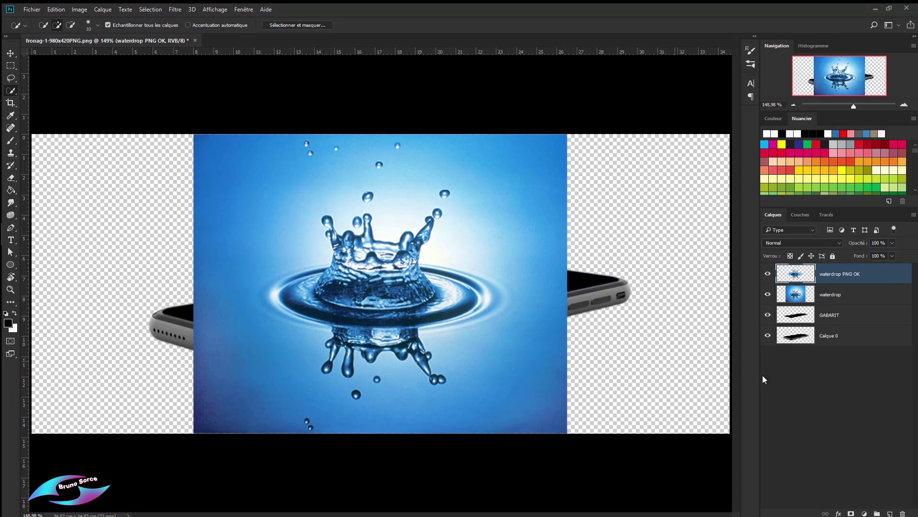
{"action": "left_click", "coordinate": [768, 294]}
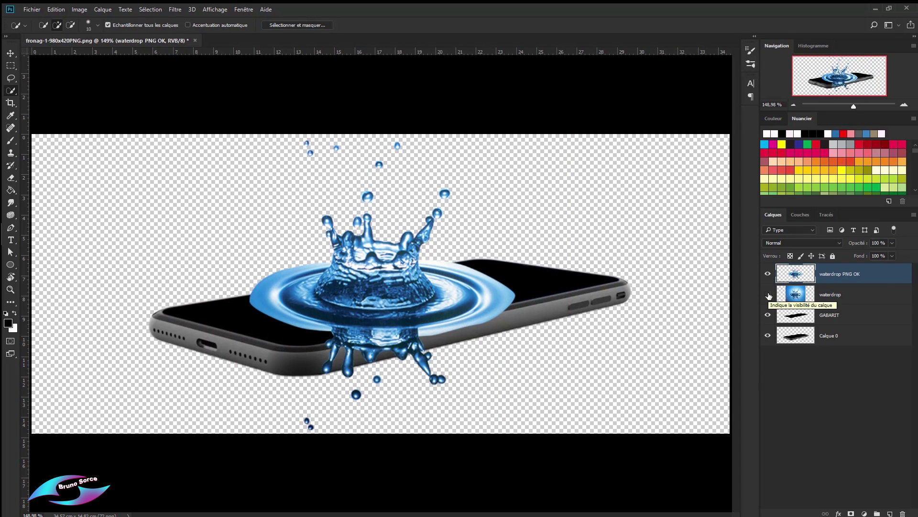
Show the waterdrop photo and scale both waterdrop layers together to about 82% around their centre.
{"action": "left_click", "coordinate": [769, 295]}
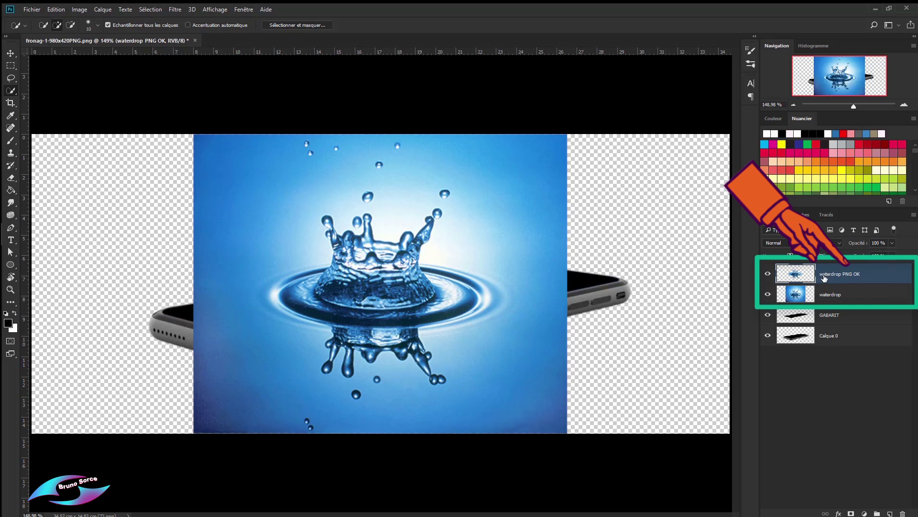
{"action": "left_click", "coordinate": [856, 296], "text": "ctrl"}
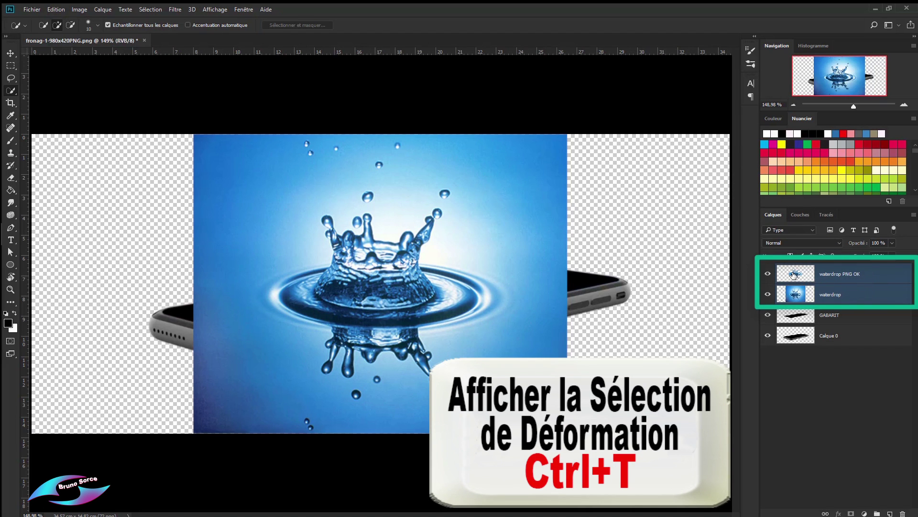
{"action": "key", "text": "ctrl+t"}
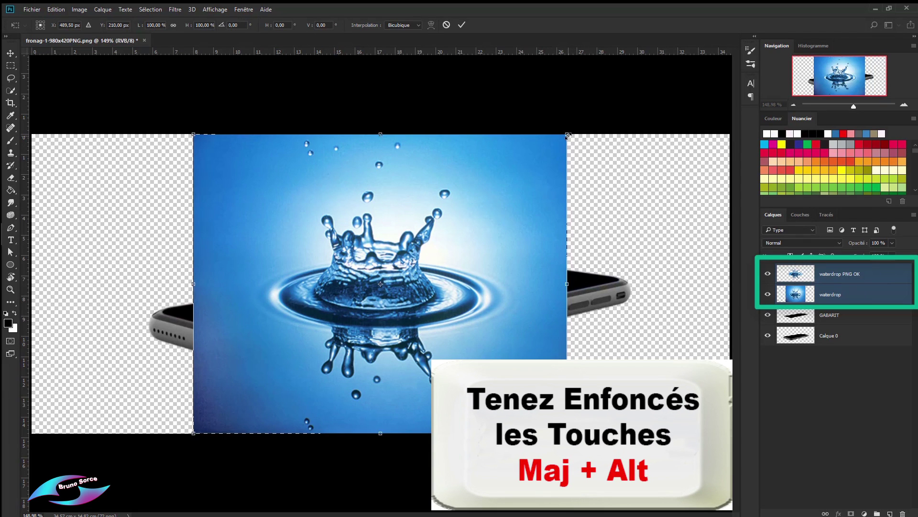
{"action": "left_click_drag", "start_coordinate": [567, 136], "coordinate": [533, 162]}
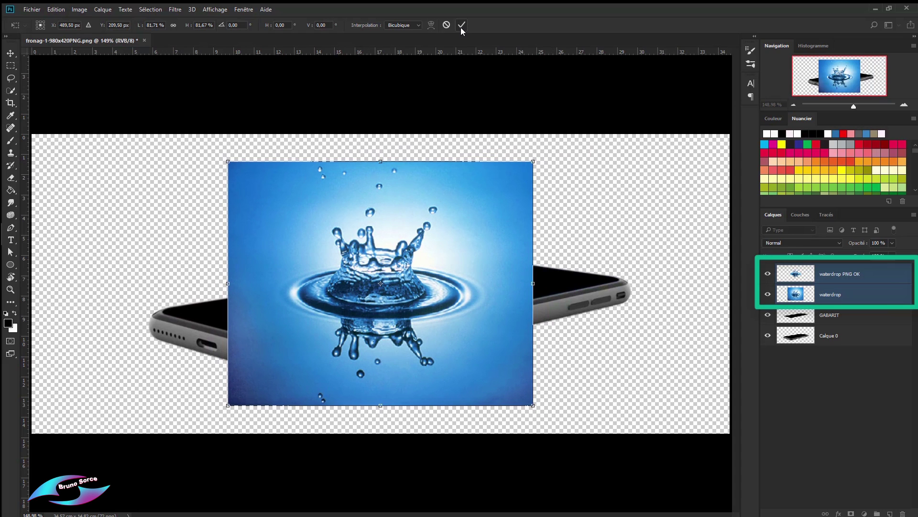
{"action": "left_click", "coordinate": [461, 27]}
{"action": "key", "text": "w"}
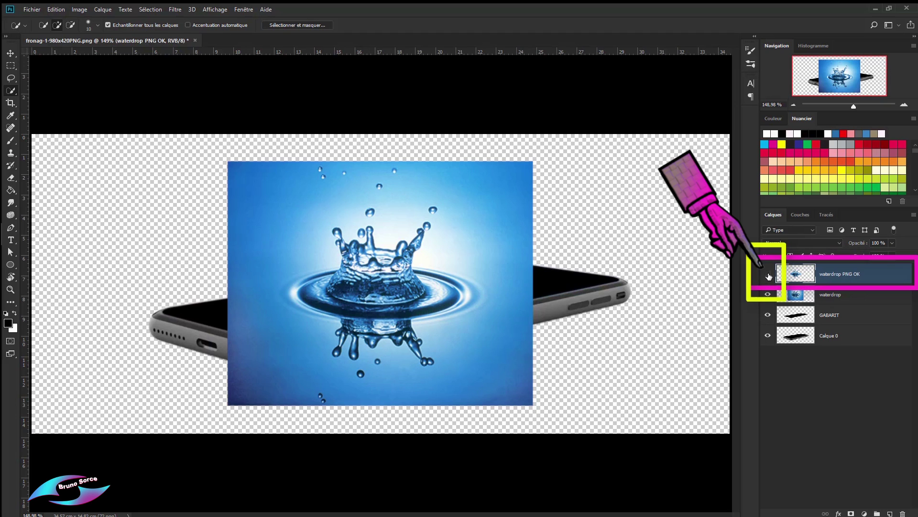
Clip the waterdrop photo to GABARIT, with waterdrop PNG OK hidden meanwhile and shown again afterwards.
{"action": "left_click", "coordinate": [768, 275]}
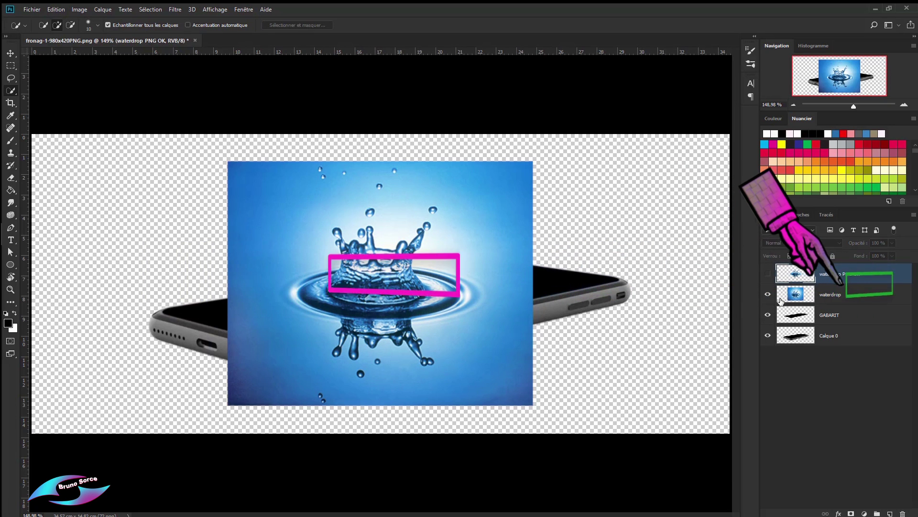
{"action": "left_click", "coordinate": [851, 297]}
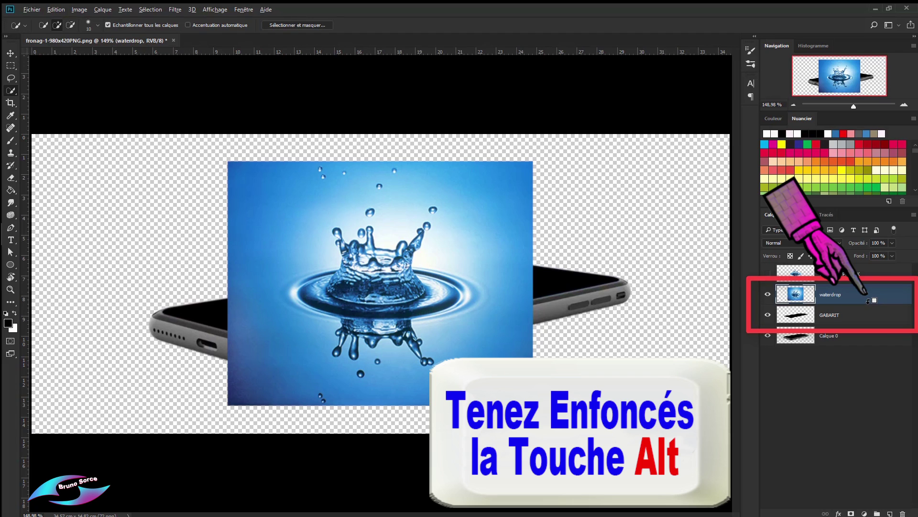
{"action": "left_click", "coordinate": [868, 301], "text": "alt"}
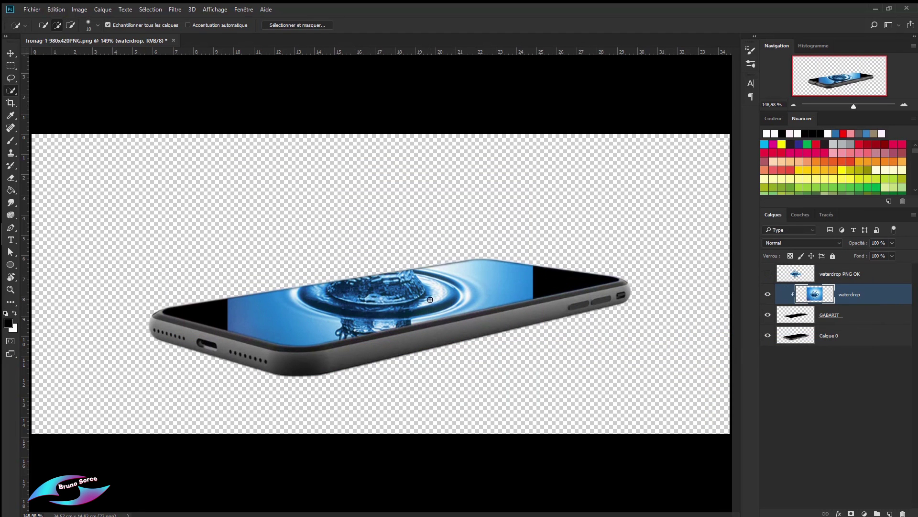
{"action": "left_click", "coordinate": [768, 275]}
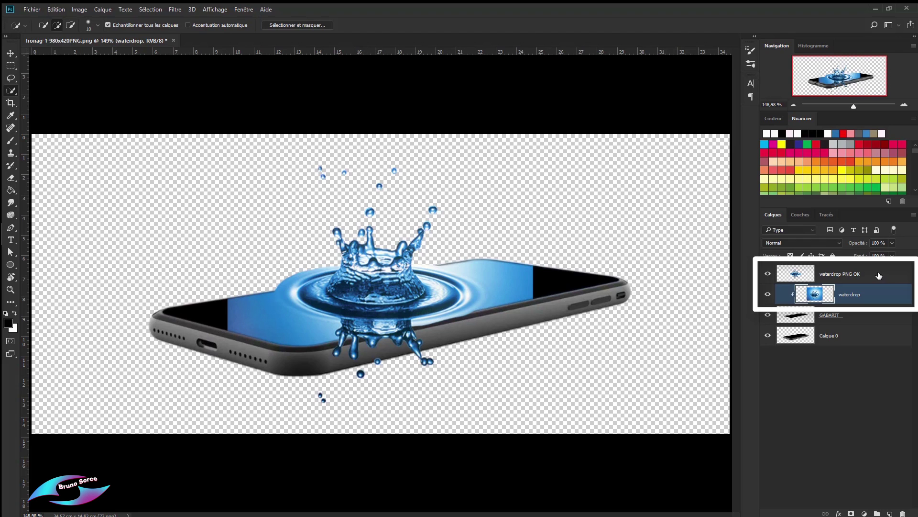
Shrink both waterdrop layers to about 61% and reposition them centred on the phone screen.
{"action": "left_click", "coordinate": [879, 275], "text": "shift"}
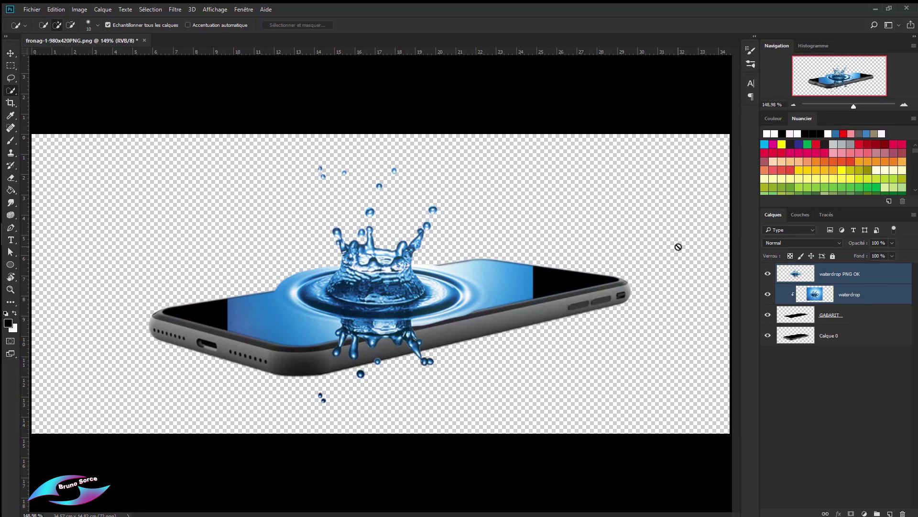
{"action": "key", "text": "ctrl+t"}
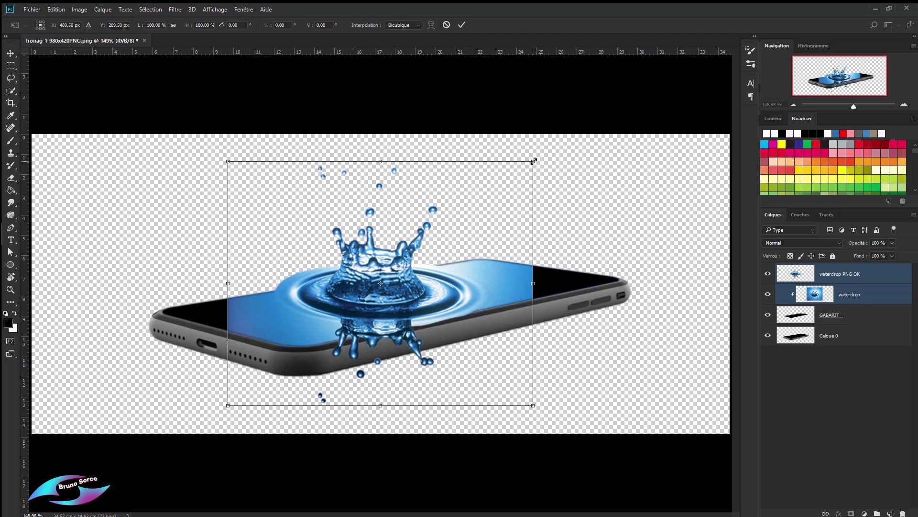
{"action": "mouse_move", "coordinate": [534, 162]}
{"action": "left_mouse_down"}
{"action": "mouse_move", "coordinate": [381, 233]}
{"action": "mouse_move", "coordinate": [536, 208]}
{"action": "left_mouse_up"}
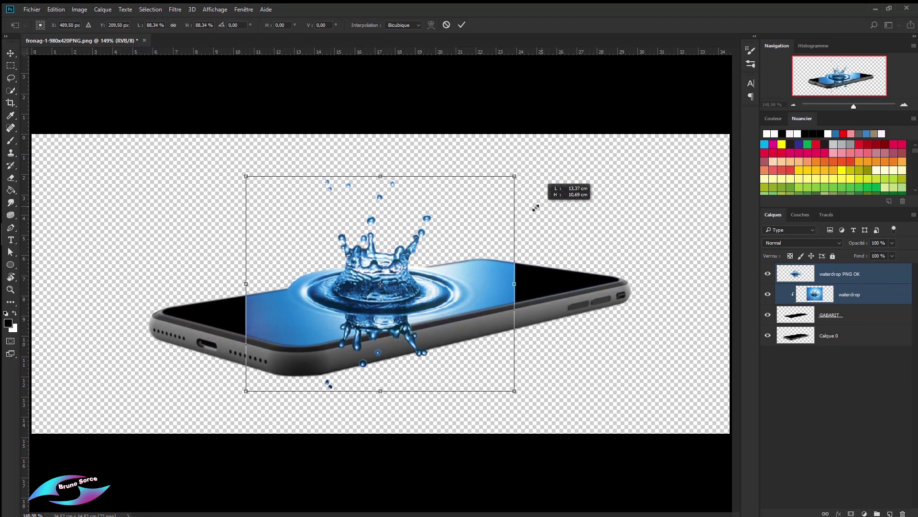
{"action": "left_click_drag", "start_coordinate": [536, 208], "coordinate": [484, 237]}
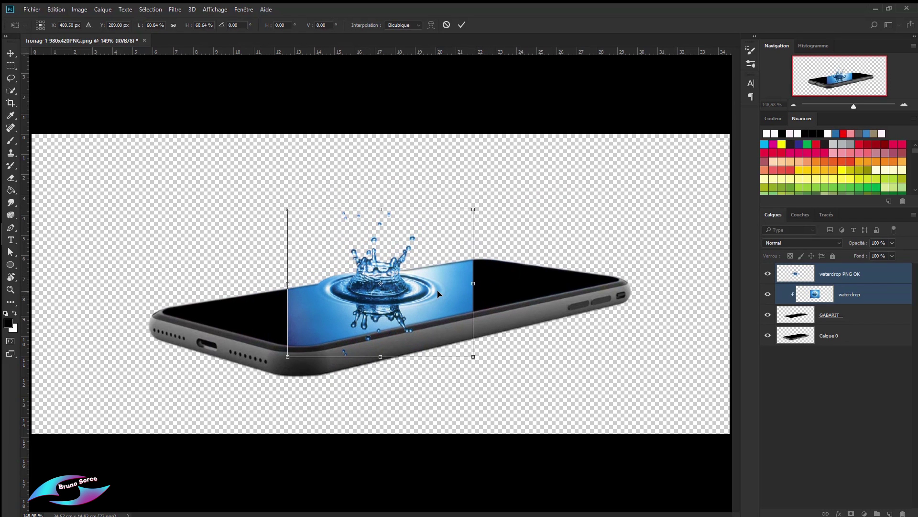
{"action": "left_click_drag", "start_coordinate": [438, 293], "coordinate": [454, 300]}
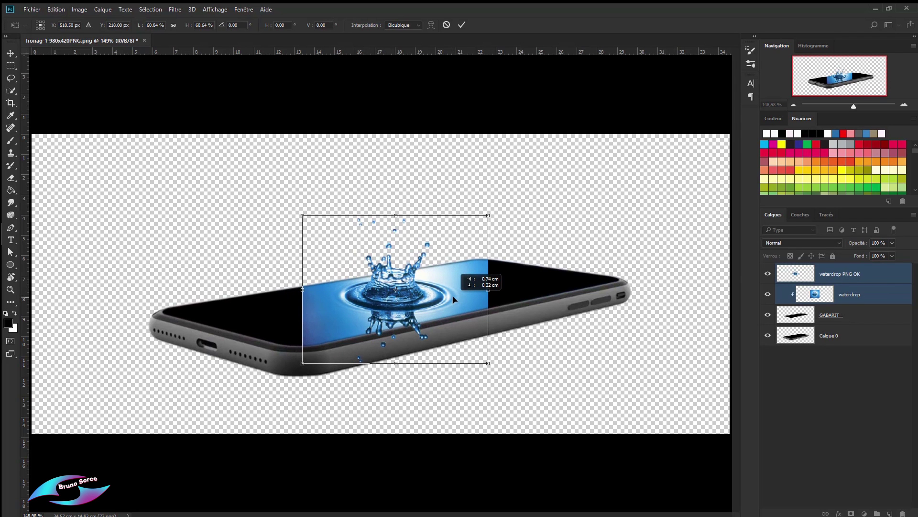
{"action": "left_click_drag", "start_coordinate": [454, 300], "coordinate": [454, 307]}
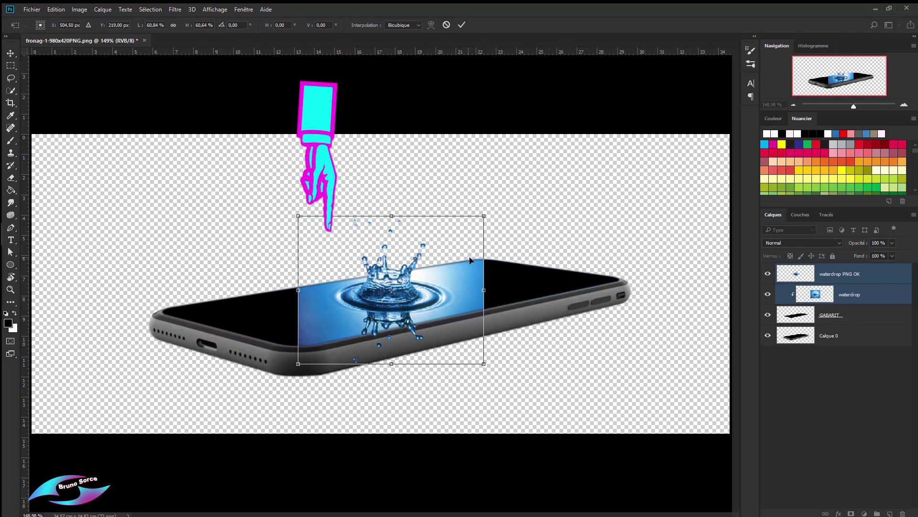
{"action": "left_click", "coordinate": [463, 27]}
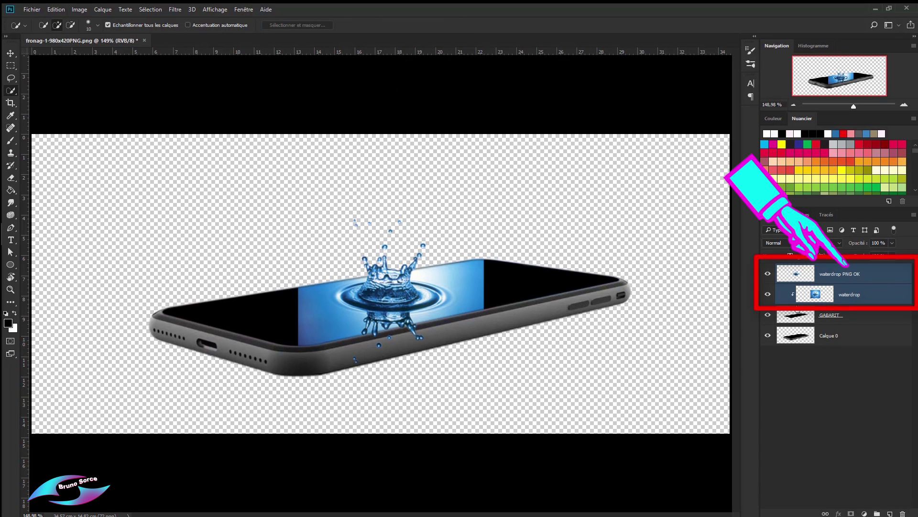
On waterdrop PNG OK, load the GABARIT screen as a selection, invert it, and pick the Eraser.
{"action": "left_click", "coordinate": [852, 279]}
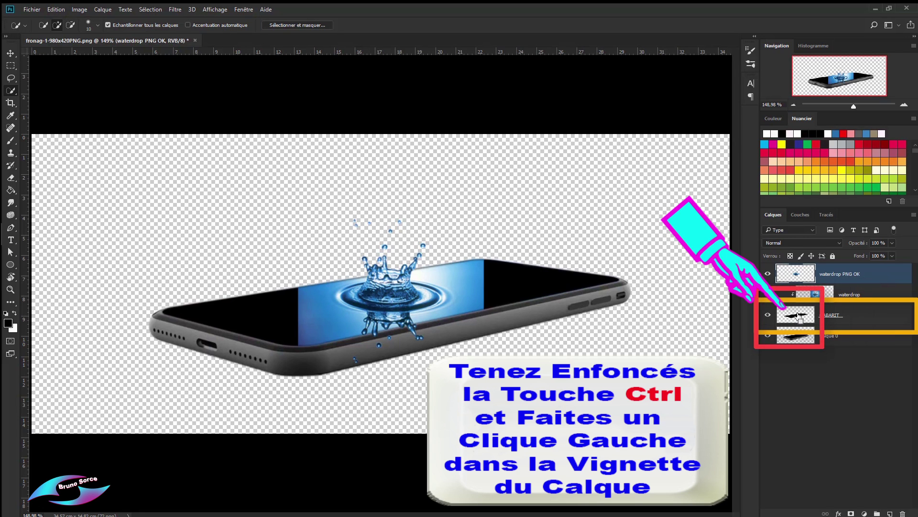
{"action": "left_click", "coordinate": [800, 318], "text": "ctrl"}
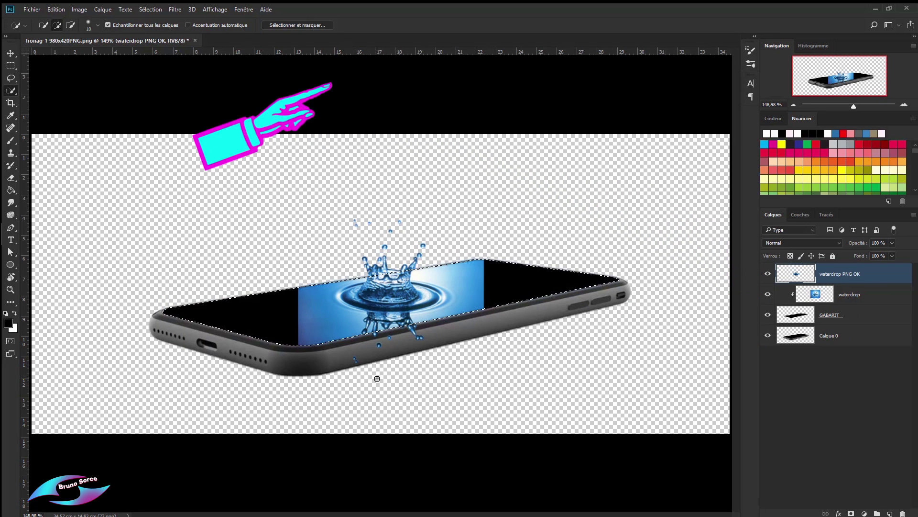
{"action": "left_click", "coordinate": [151, 9]}
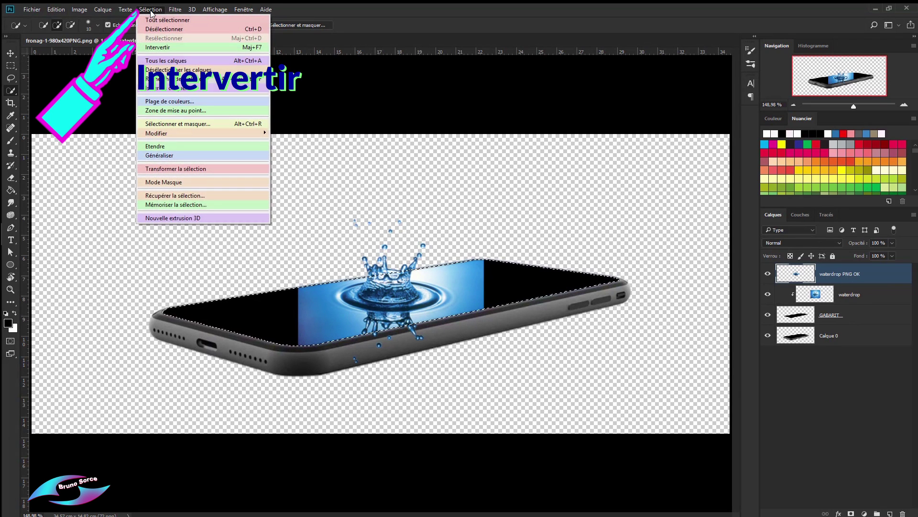
{"action": "left_click", "coordinate": [154, 48]}
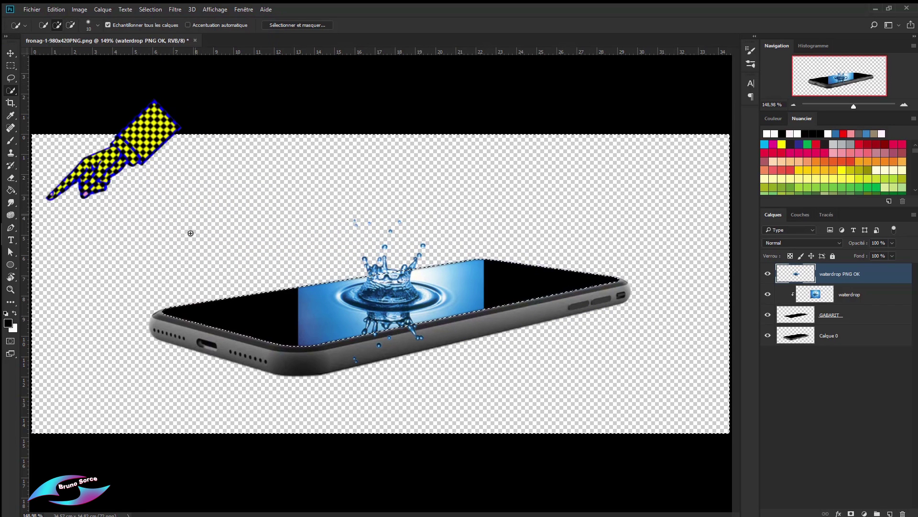
{"action": "left_click", "coordinate": [10, 178]}
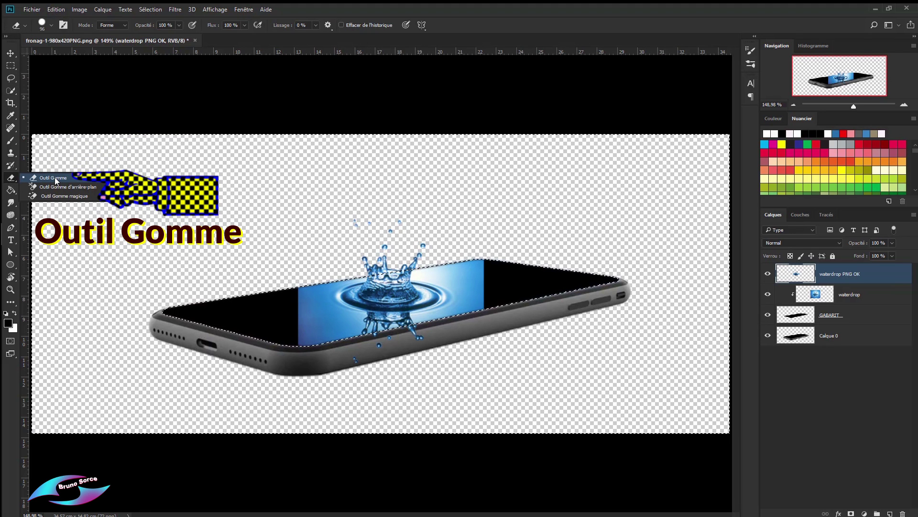
Erase the stray droplets below the phone and delete waterdrop photo pixels outside the screen.
{"action": "left_click", "coordinate": [55, 177]}
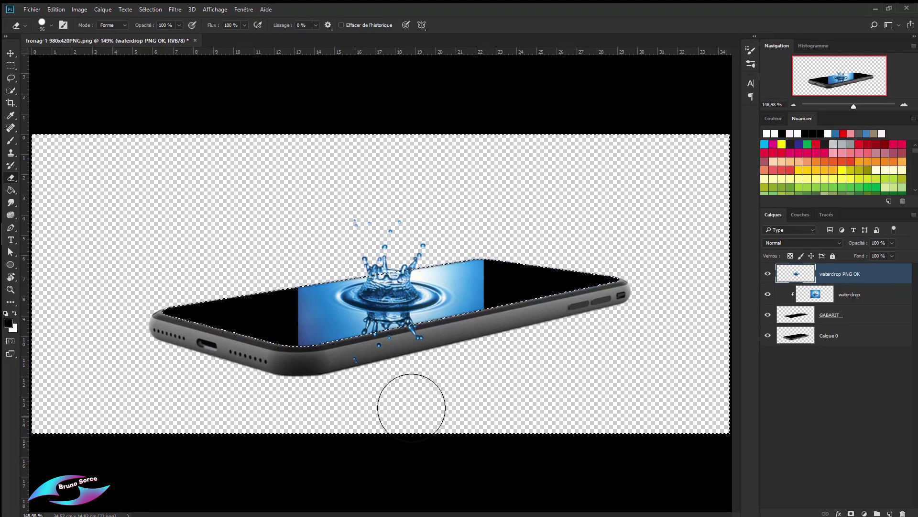
{"action": "left_click_drag", "start_coordinate": [440, 348], "coordinate": [377, 372]}
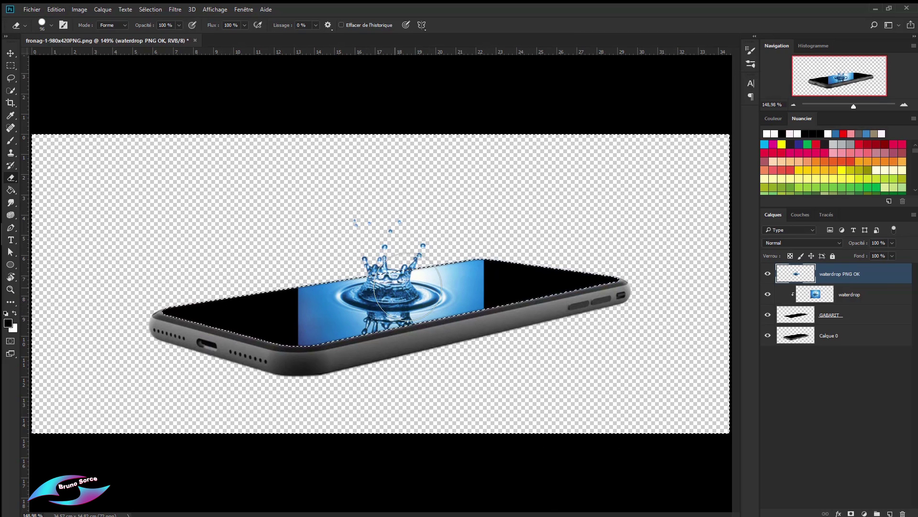
{"action": "left_click", "coordinate": [849, 295]}
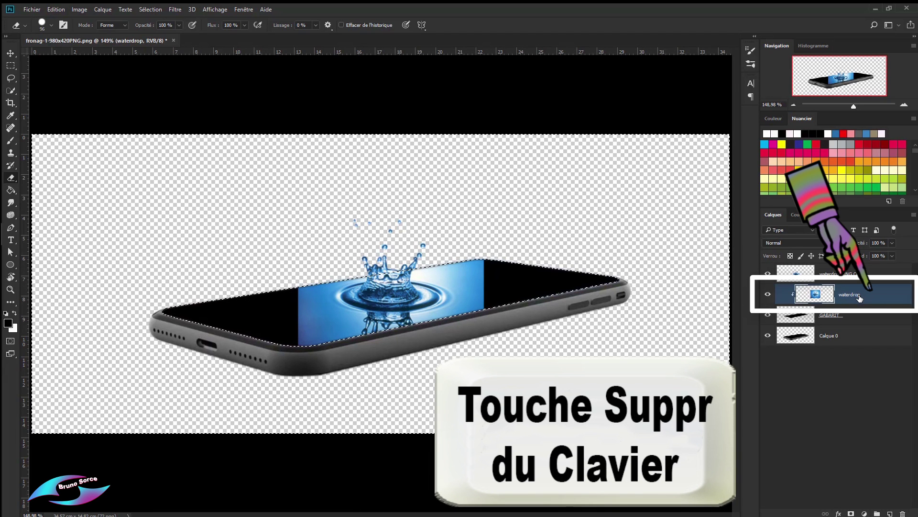
{"action": "key", "text": "Delete"}
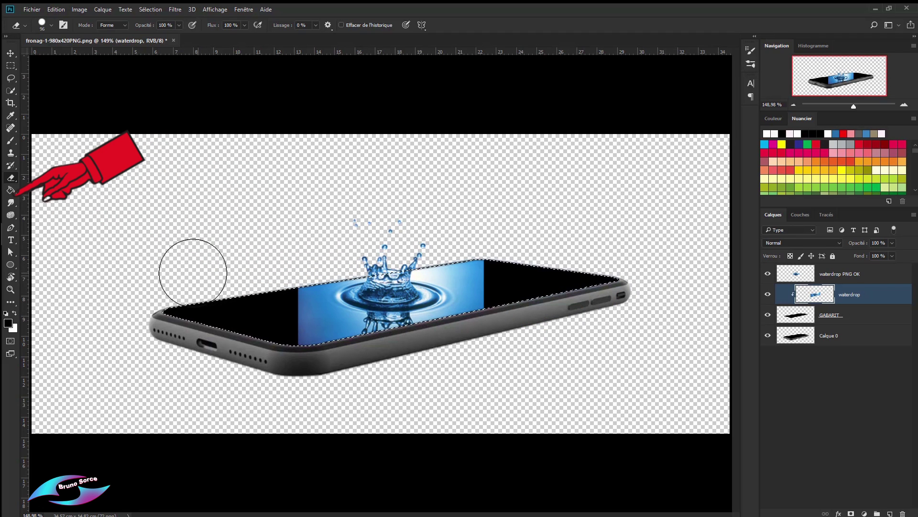
Set up the Smudge tool in Eclaircir mode with Peinture au doigt enabled.
{"action": "left_click", "coordinate": [12, 205]}
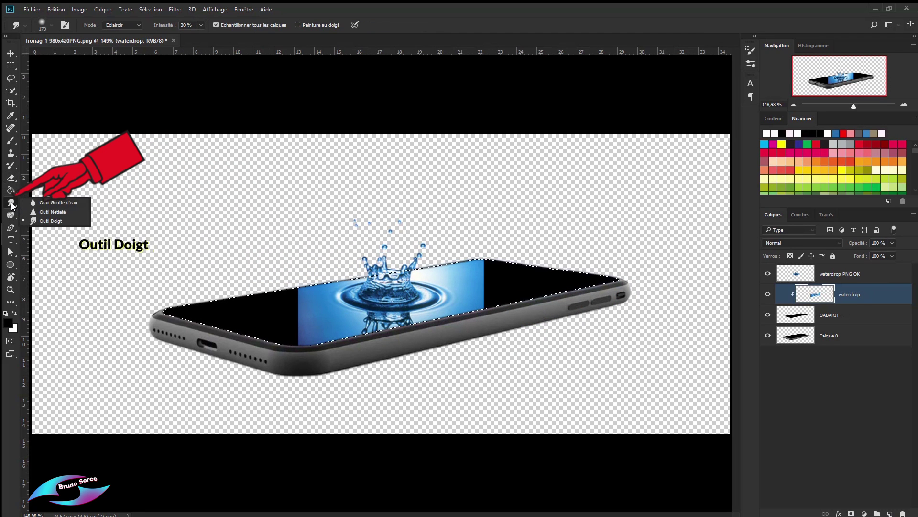
{"action": "left_click", "coordinate": [51, 221]}
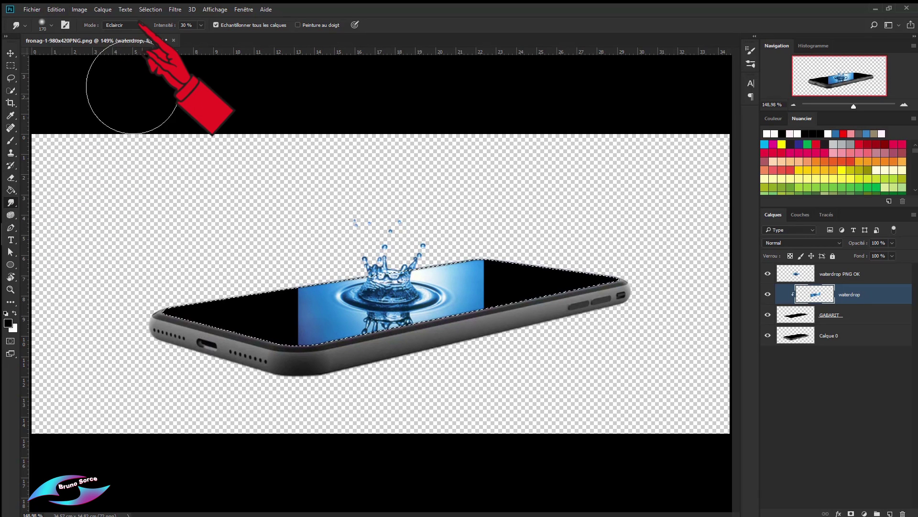
{"action": "left_click", "coordinate": [139, 26]}
{"action": "left_click", "coordinate": [128, 33]}
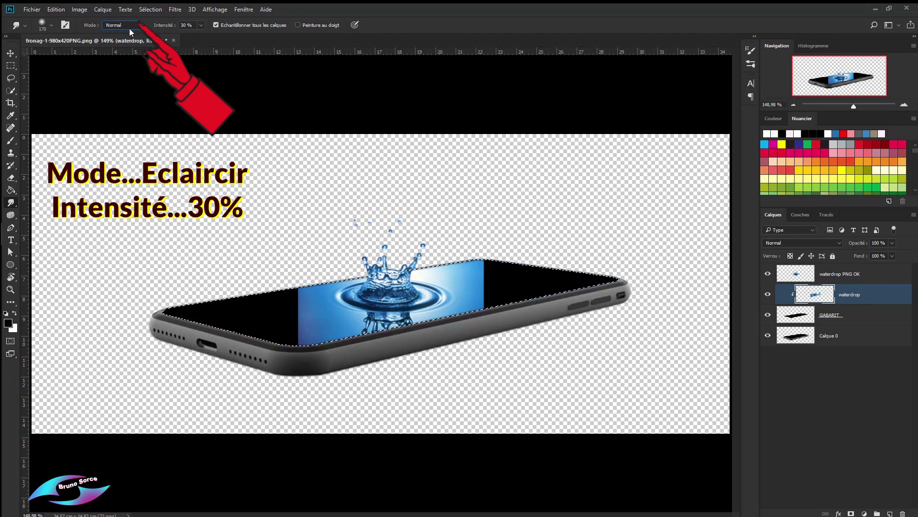
{"action": "left_click", "coordinate": [137, 26]}
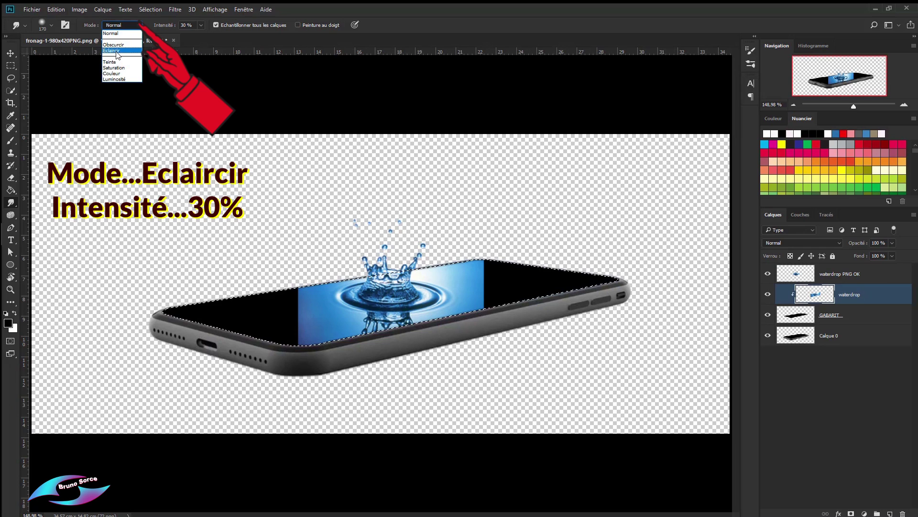
{"action": "left_click", "coordinate": [117, 51]}
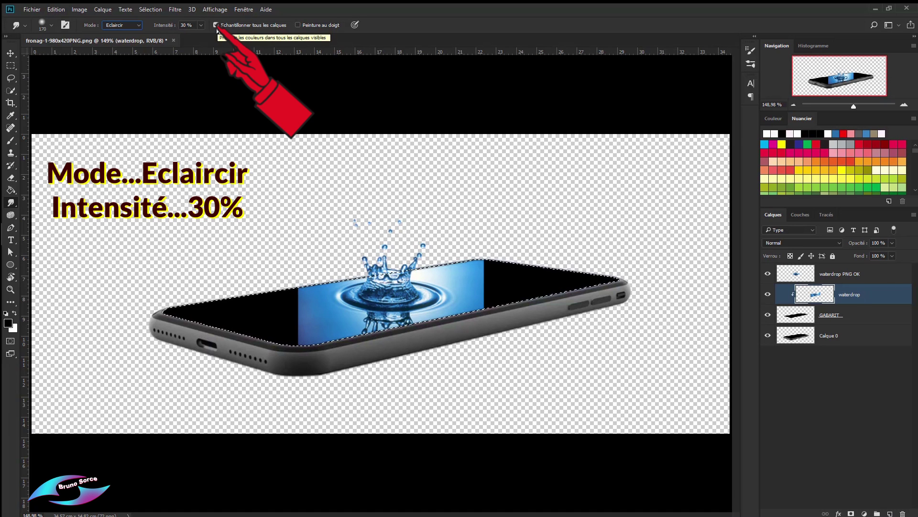
{"action": "left_click", "coordinate": [297, 24]}
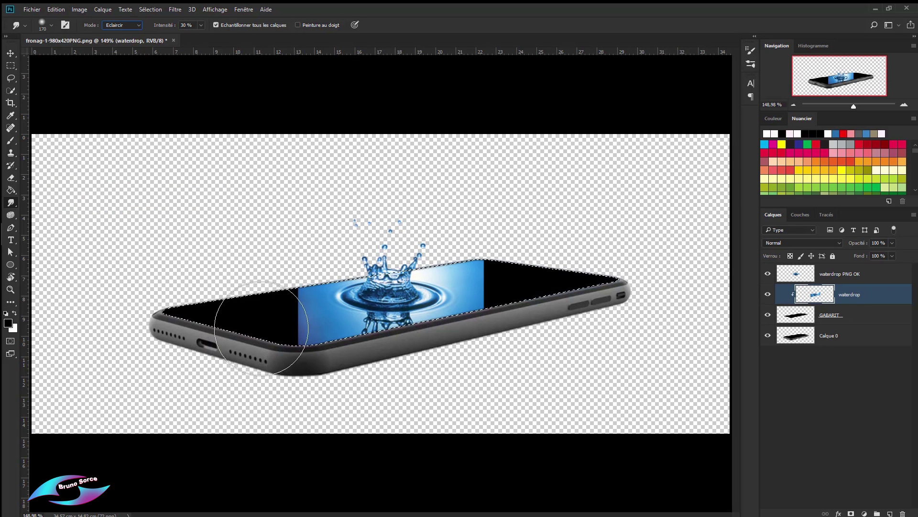
Smear the blue water across the screen with a ~150 px brush, then deselect.
{"action": "mouse_move", "coordinate": [279, 312]}
{"action": "left_mouse_down"}
{"action": "mouse_move", "coordinate": [255, 308]}
{"action": "mouse_move", "coordinate": [273, 306]}
{"action": "mouse_move", "coordinate": [229, 287]}
{"action": "mouse_move", "coordinate": [275, 310]}
{"action": "mouse_move", "coordinate": [246, 287]}
{"action": "mouse_move", "coordinate": [297, 308]}
{"action": "mouse_move", "coordinate": [220, 328]}
{"action": "mouse_move", "coordinate": [265, 354]}
{"action": "mouse_move", "coordinate": [287, 314]}
{"action": "mouse_move", "coordinate": [266, 319]}
{"action": "mouse_move", "coordinate": [297, 317]}
{"action": "mouse_move", "coordinate": [226, 277]}
{"action": "mouse_move", "coordinate": [201, 316]}
{"action": "left_mouse_up"}
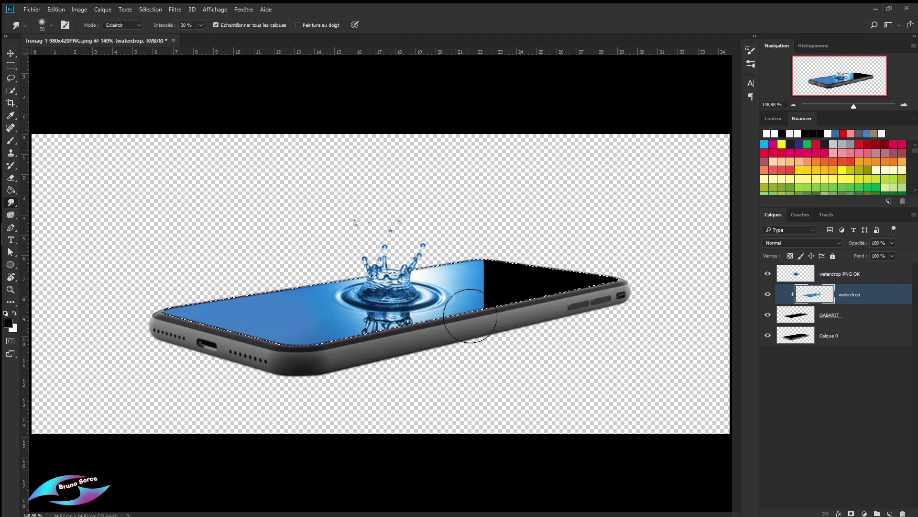
{"action": "left_click_drag", "start_coordinate": [476, 274], "coordinate": [597, 242]}
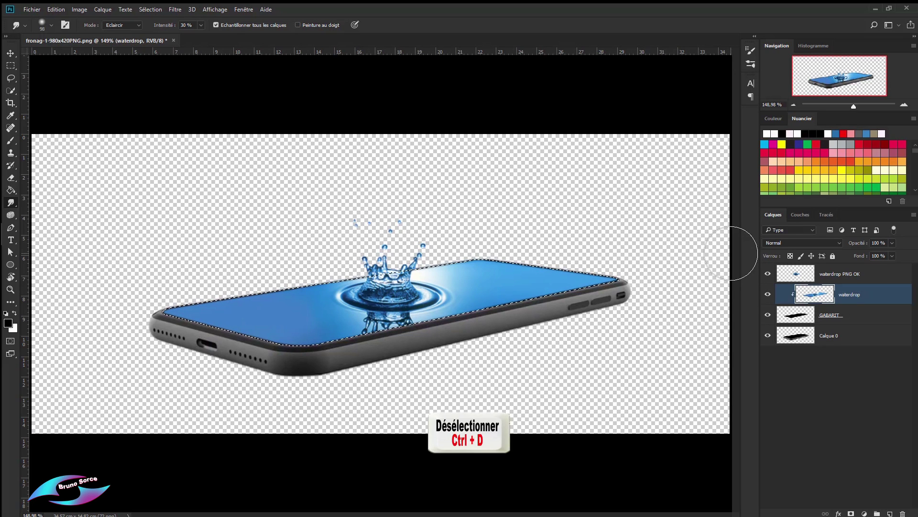
{"action": "key", "text": "ctrl+d"}
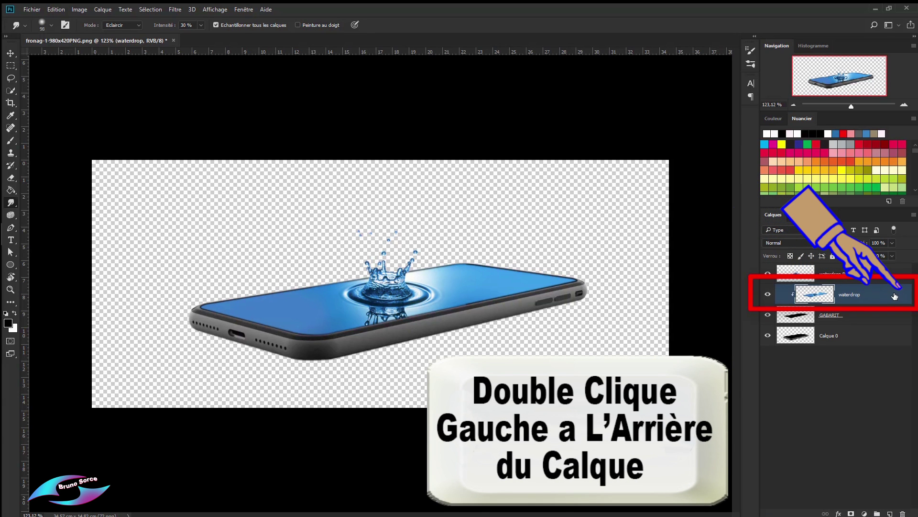
Add an Ombre interne layer style to the waterdrop layer, starting with 70% opacity.
{"action": "double_click", "coordinate": [894, 296]}
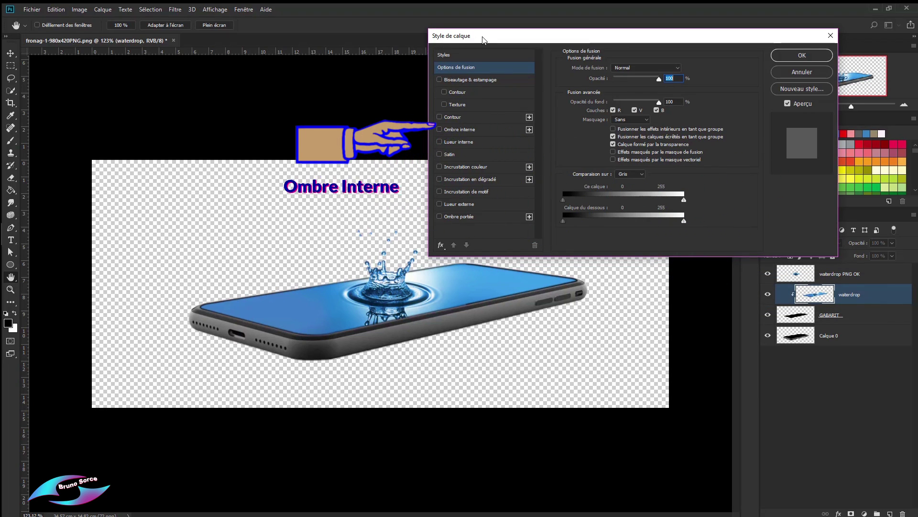
{"action": "left_click", "coordinate": [454, 130]}
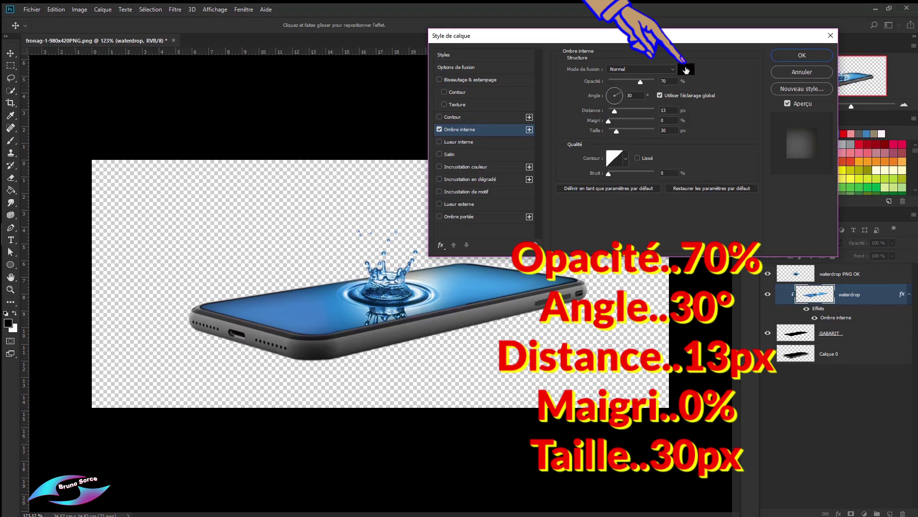
{"action": "left_click", "coordinate": [668, 81]}
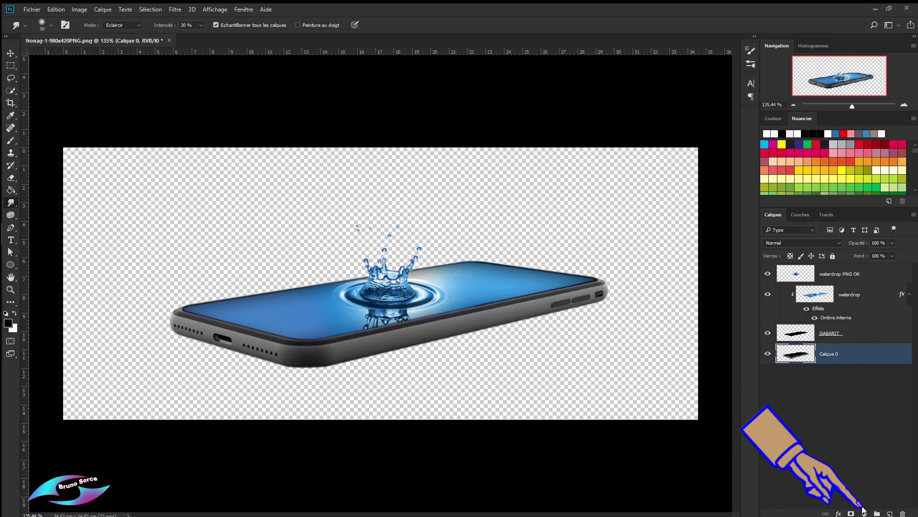
Add a gradient fill layer and set its left colour stop to blue 0e75ea.
{"action": "left_click", "coordinate": [864, 513]}
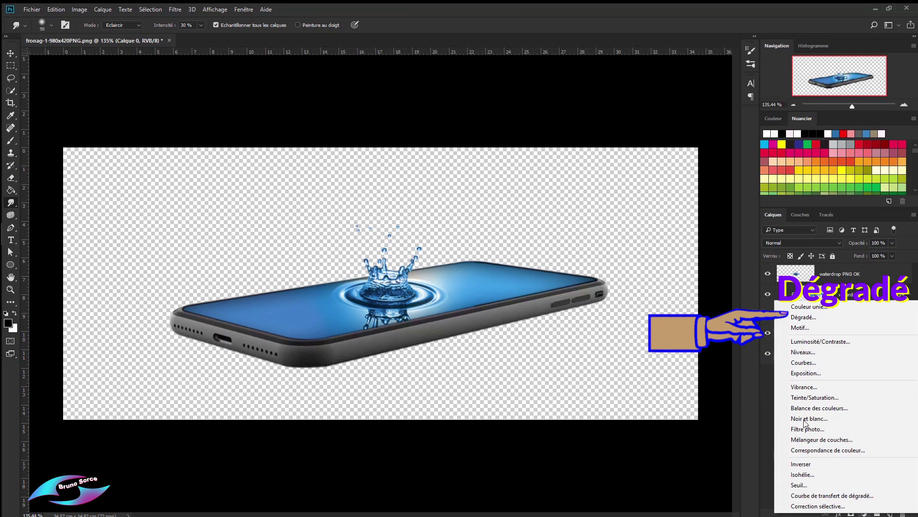
{"action": "left_click", "coordinate": [797, 318]}
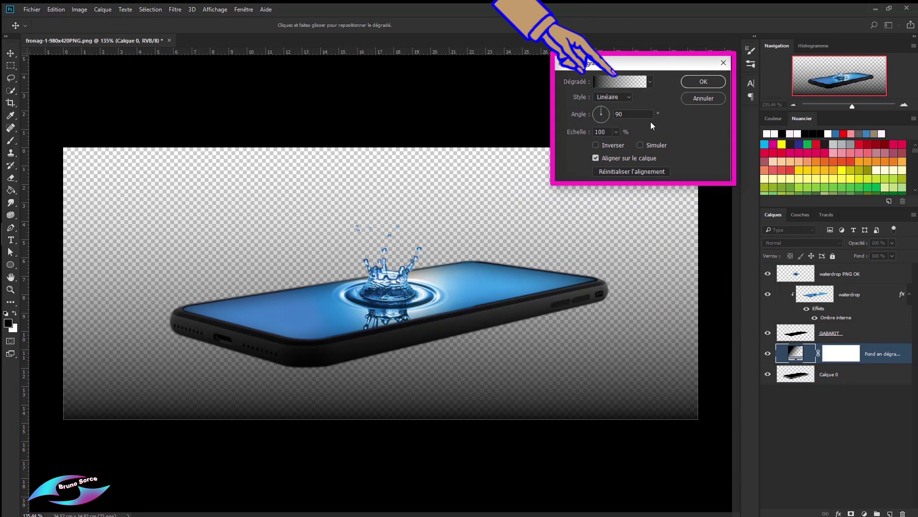
{"action": "left_click", "coordinate": [612, 84]}
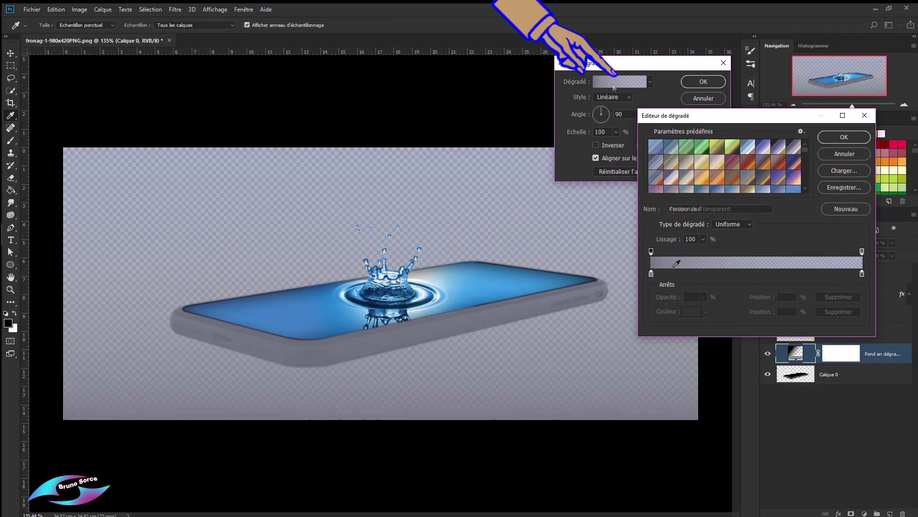
{"action": "left_click_drag", "start_coordinate": [723, 120], "coordinate": [653, 123]}
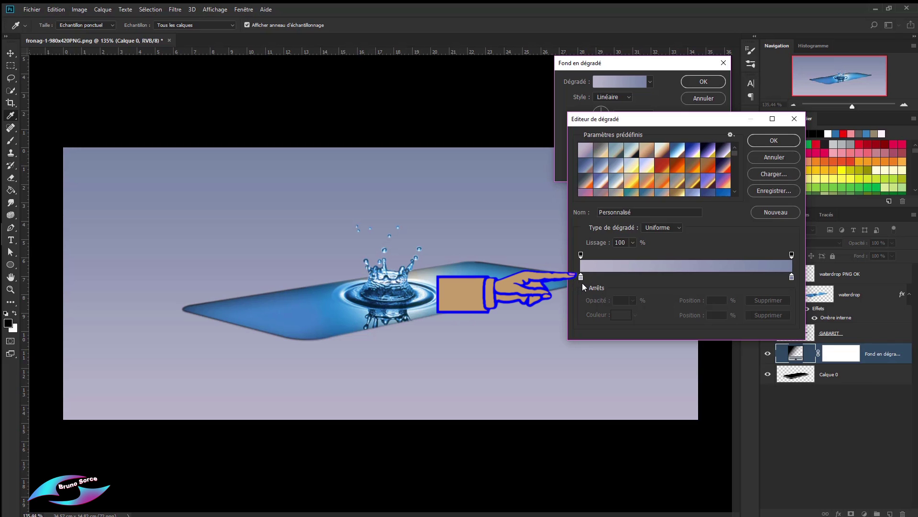
{"action": "left_click", "coordinate": [581, 277]}
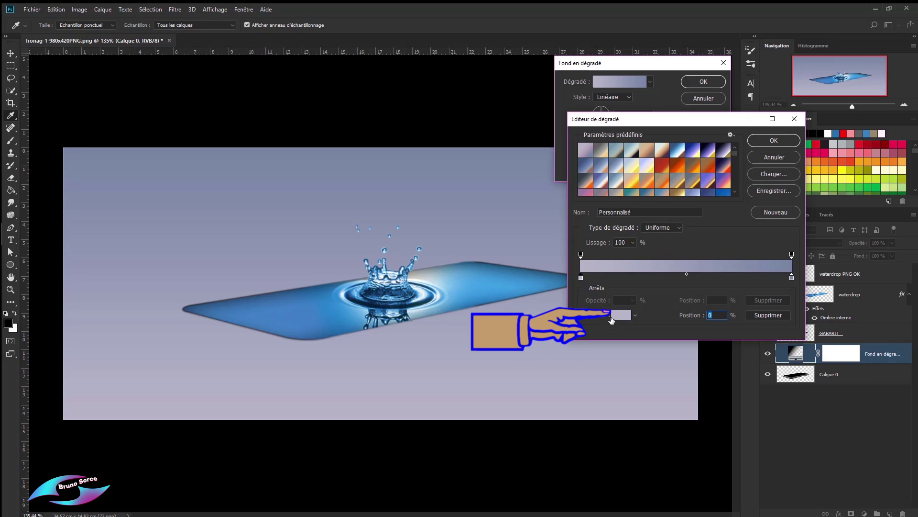
{"action": "left_click", "coordinate": [612, 319]}
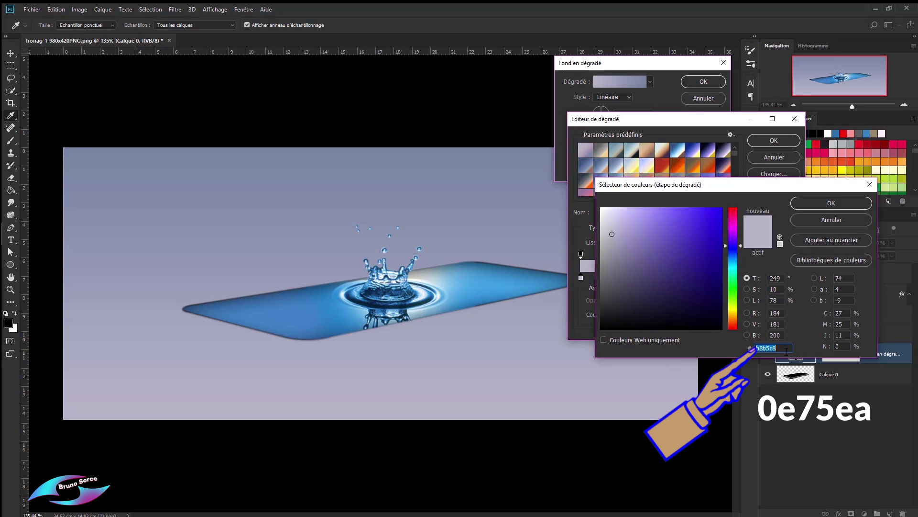
{"action": "type", "text": "0e"}
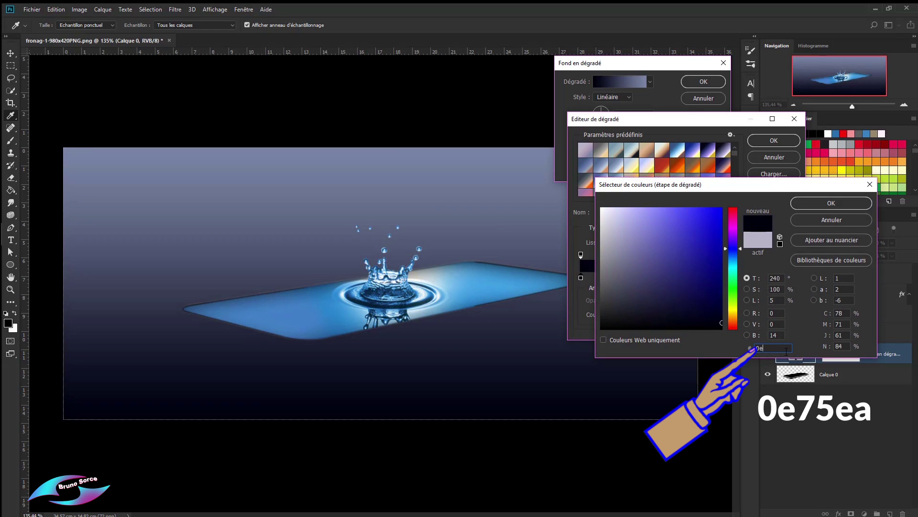
{"action": "type", "text": "75"}
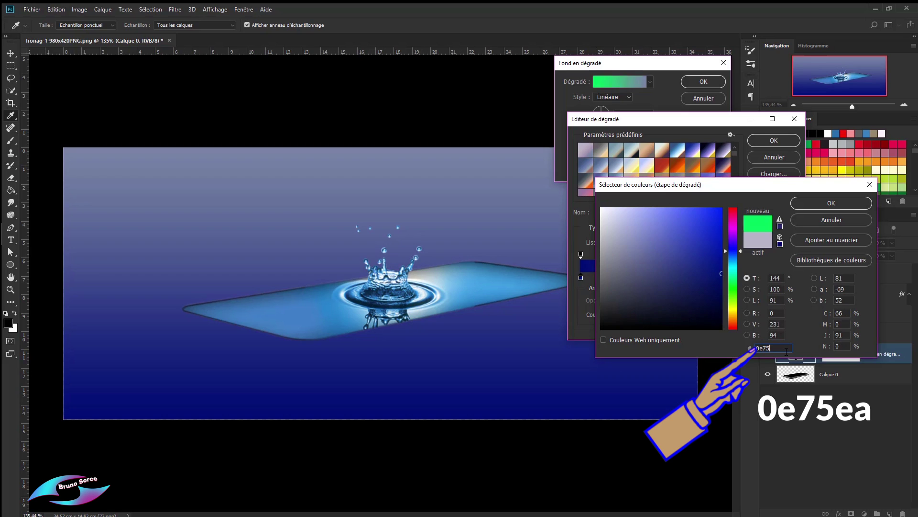
{"action": "type", "text": "ea"}
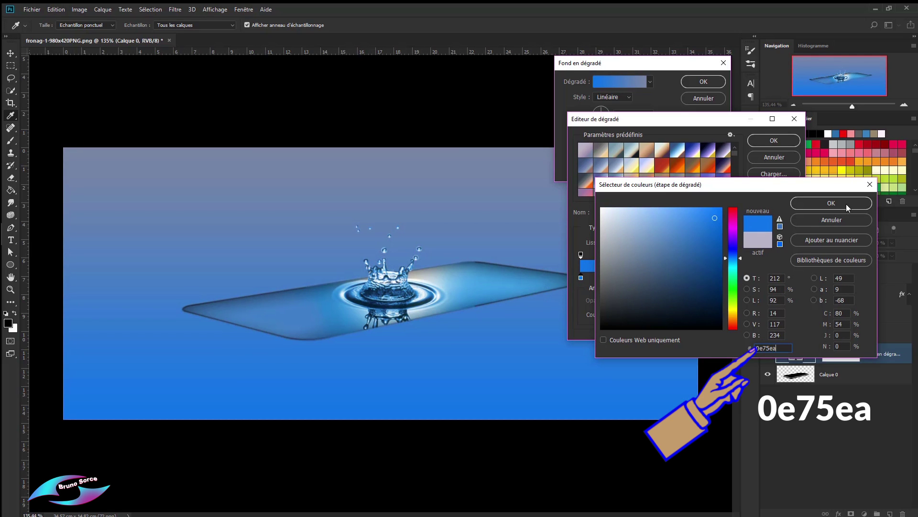
{"action": "left_click", "coordinate": [832, 203]}
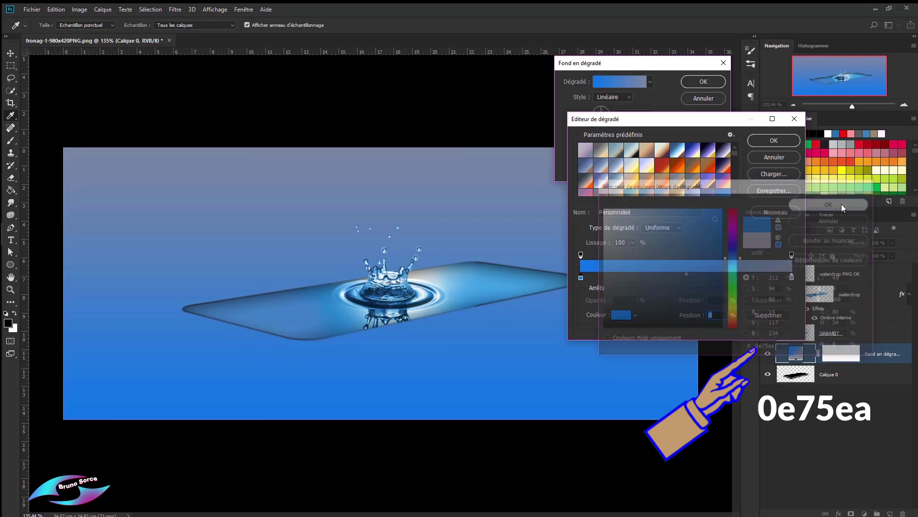
Set the right gradient stop to light cyan a8e6fe and accept the gradient.
{"action": "left_click", "coordinate": [792, 278]}
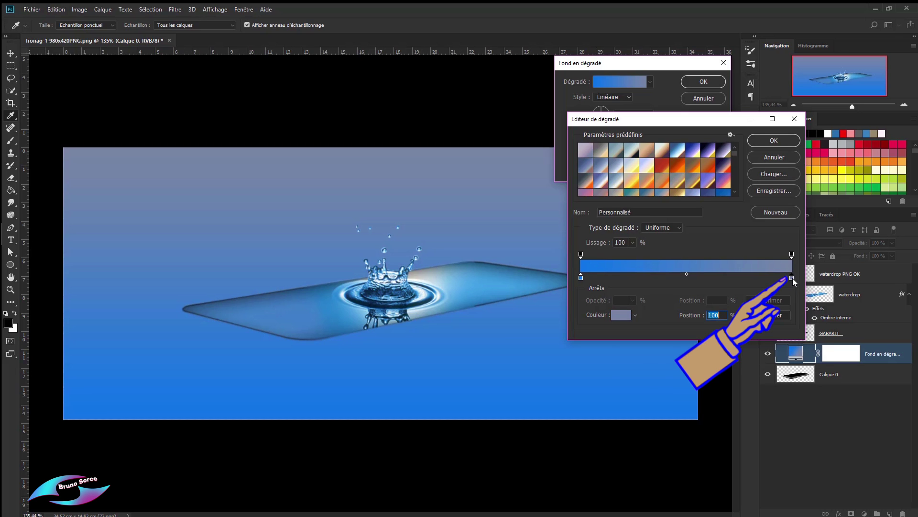
{"action": "left_click", "coordinate": [621, 315]}
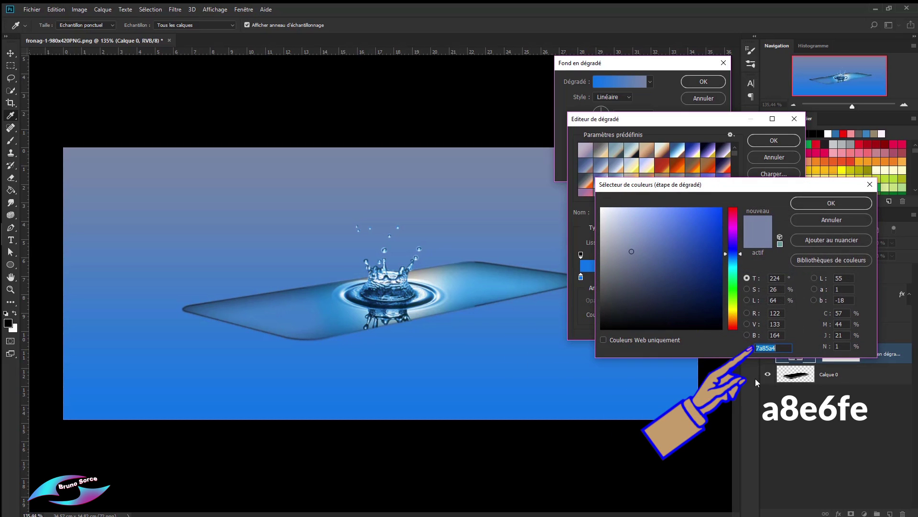
{"action": "type", "text": "a"}
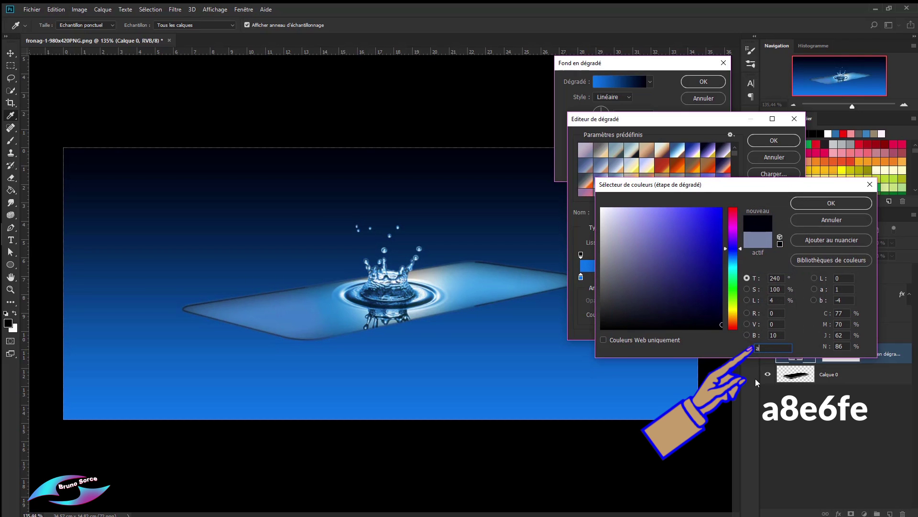
{"action": "type", "text": "8e"}
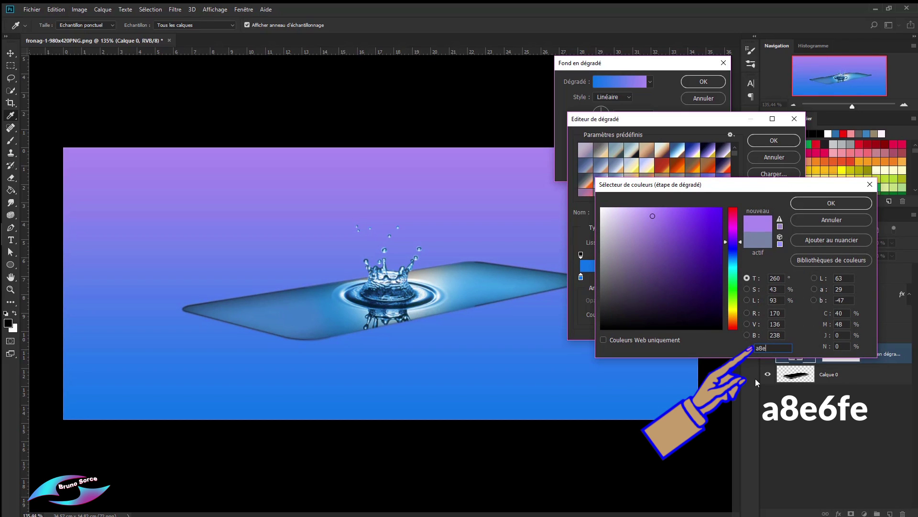
{"action": "type", "text": "6"}
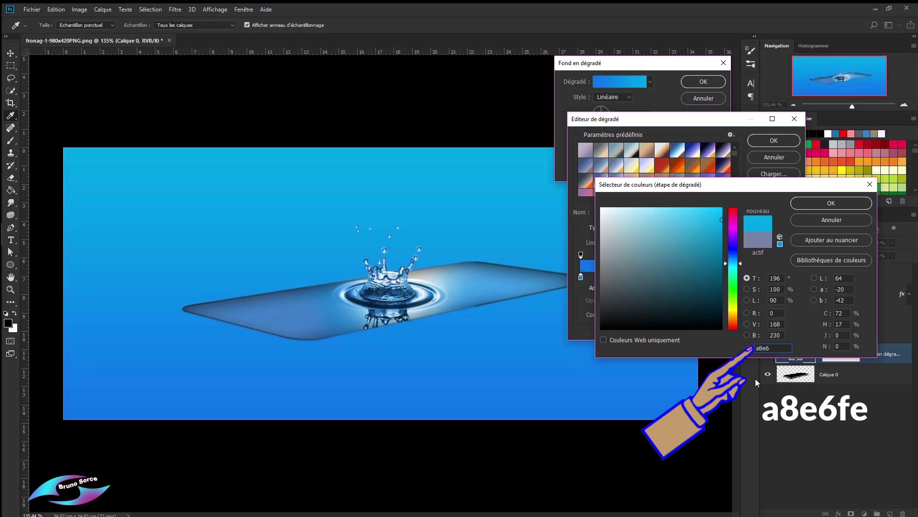
{"action": "type", "text": "fe"}
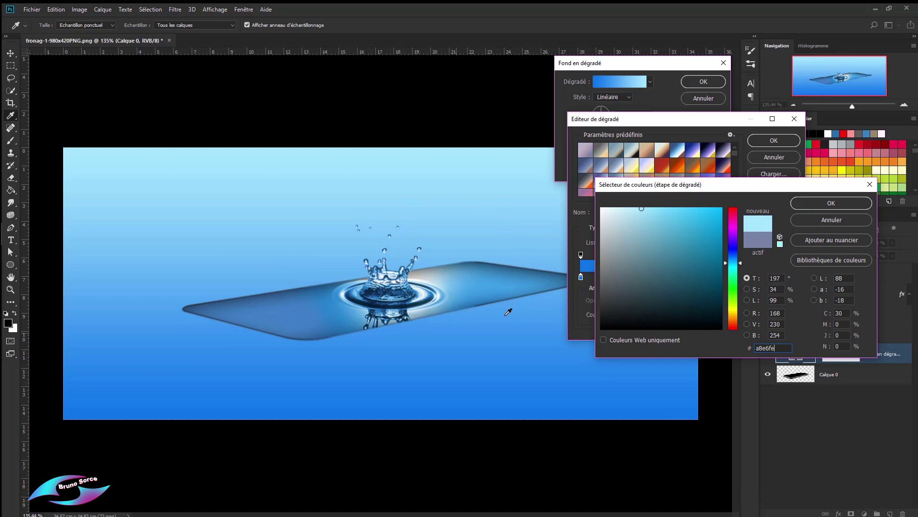
{"action": "left_click", "coordinate": [832, 204]}
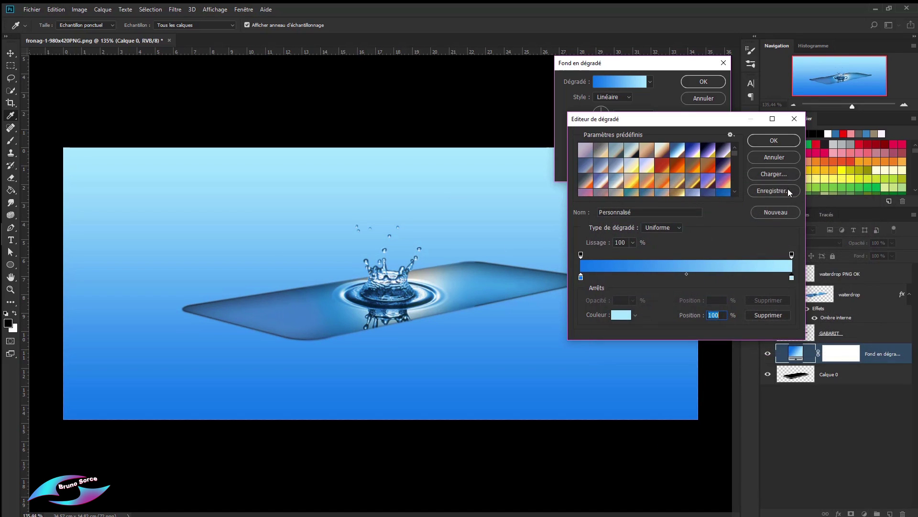
{"action": "left_click", "coordinate": [774, 141]}
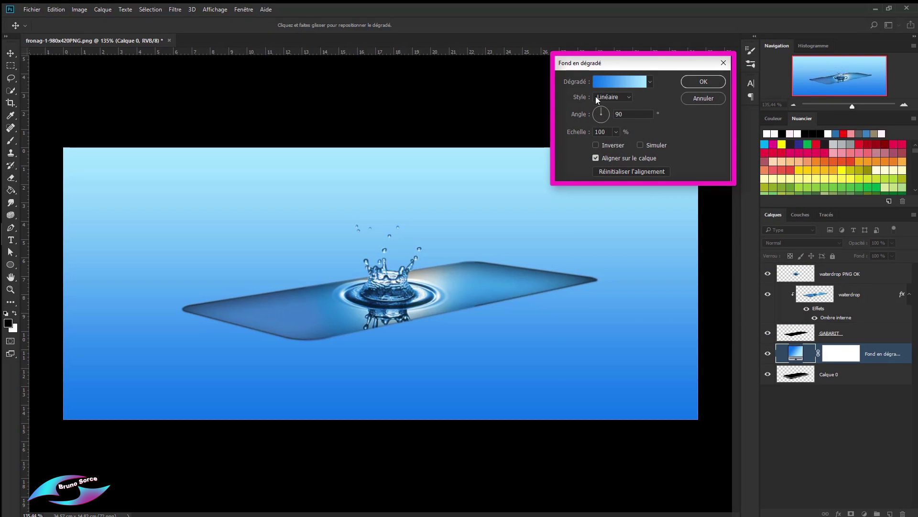
Make the gradient fill radial at 190% scale, reversed, and confirm it.
{"action": "left_click", "coordinate": [621, 96]}
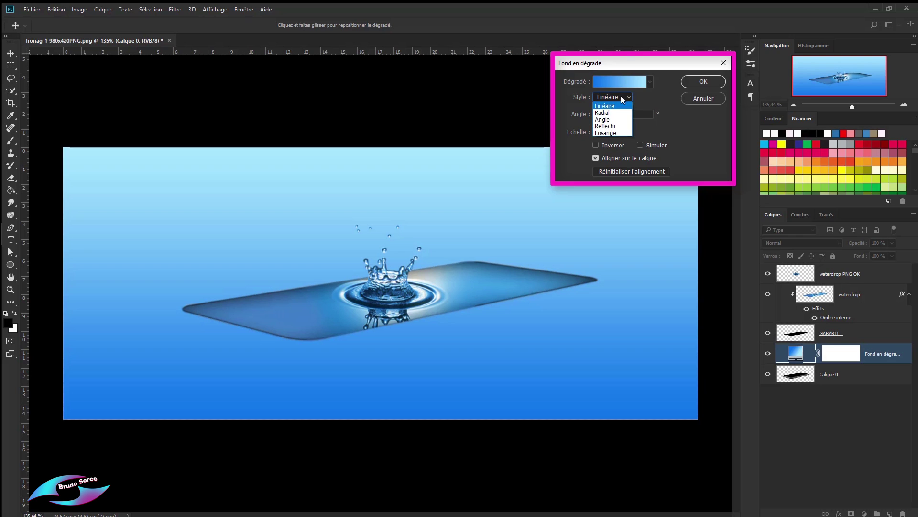
{"action": "left_click", "coordinate": [603, 113]}
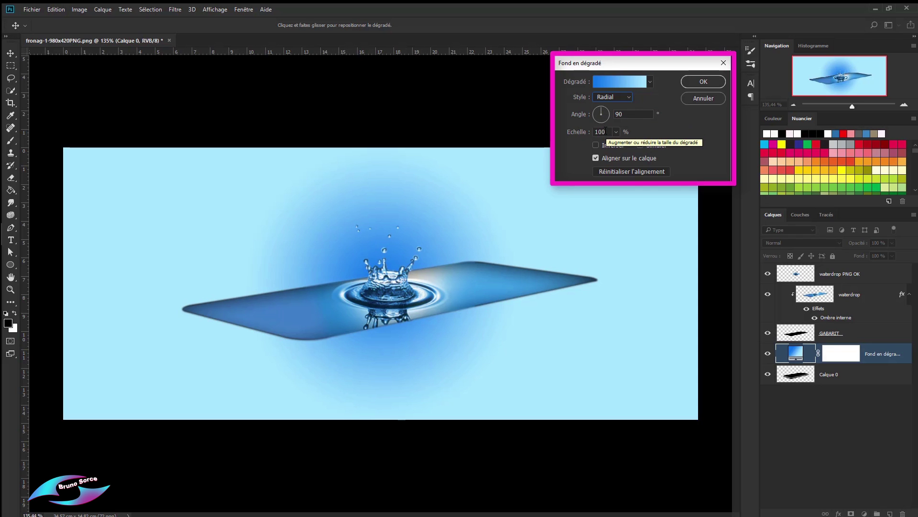
{"action": "double_click", "coordinate": [601, 132]}
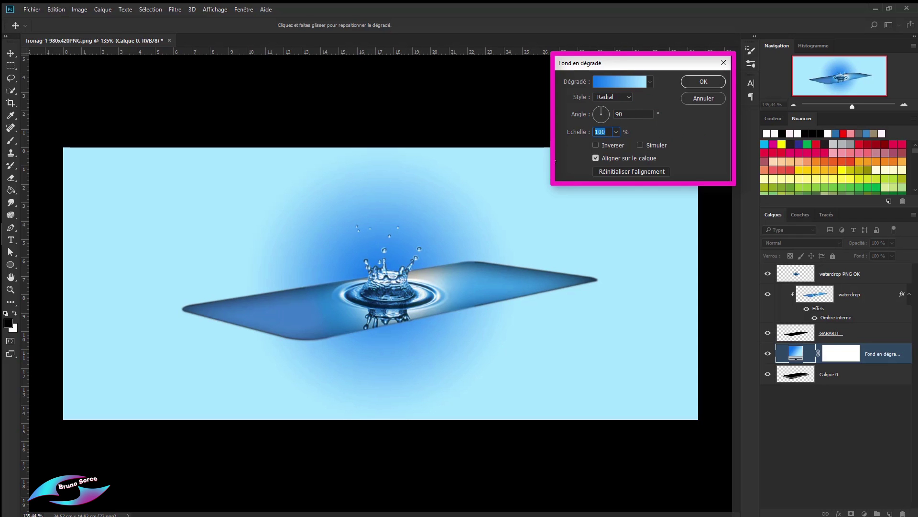
{"action": "type", "text": "190"}
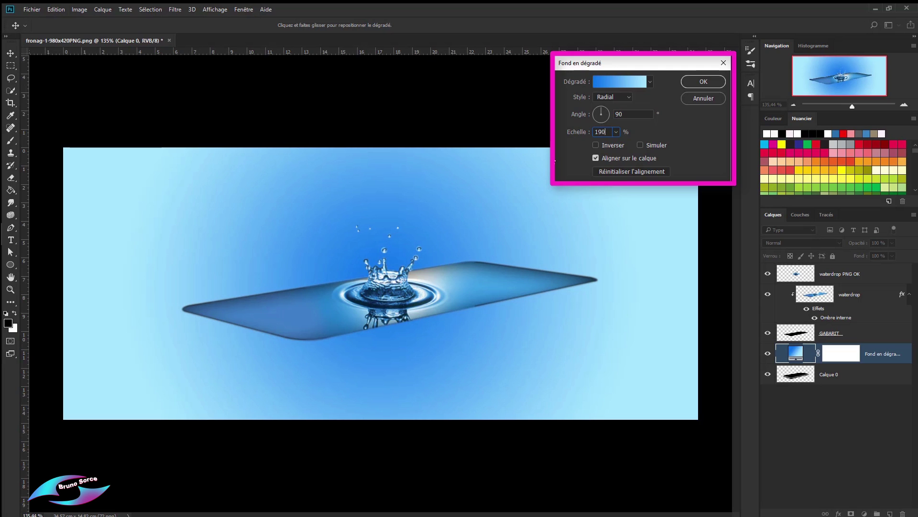
{"action": "left_click", "coordinate": [596, 145]}
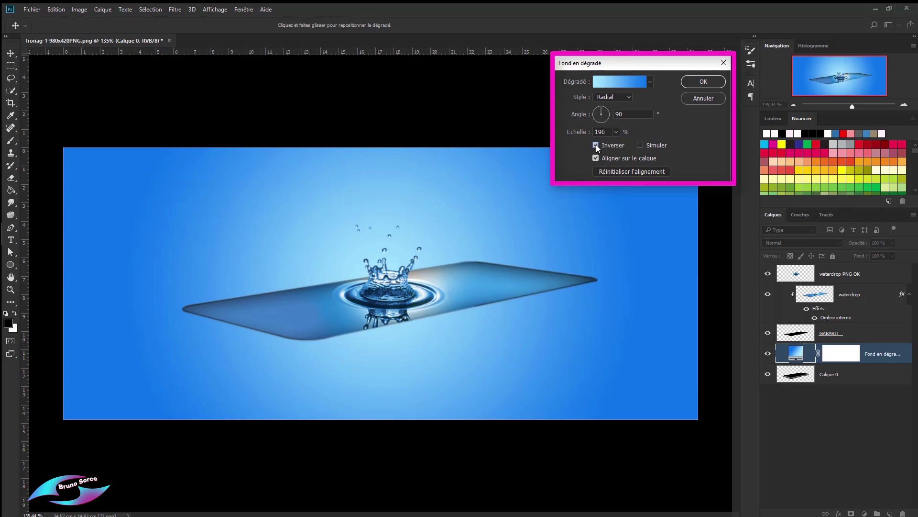
{"action": "left_click", "coordinate": [704, 81]}
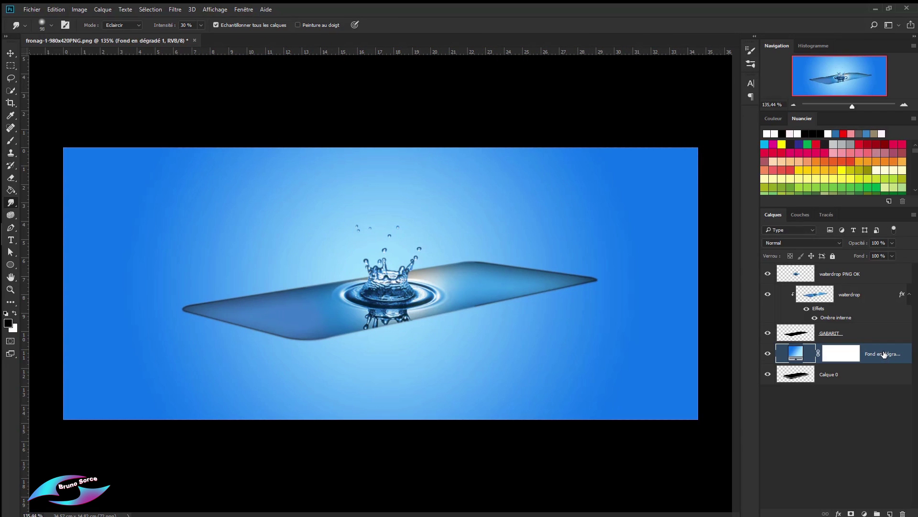
Move the gradient fill below Calque 0 and give the waterdrop PNG OK layer a white mask.
{"action": "left_click_drag", "start_coordinate": [884, 353], "coordinate": [887, 385]}
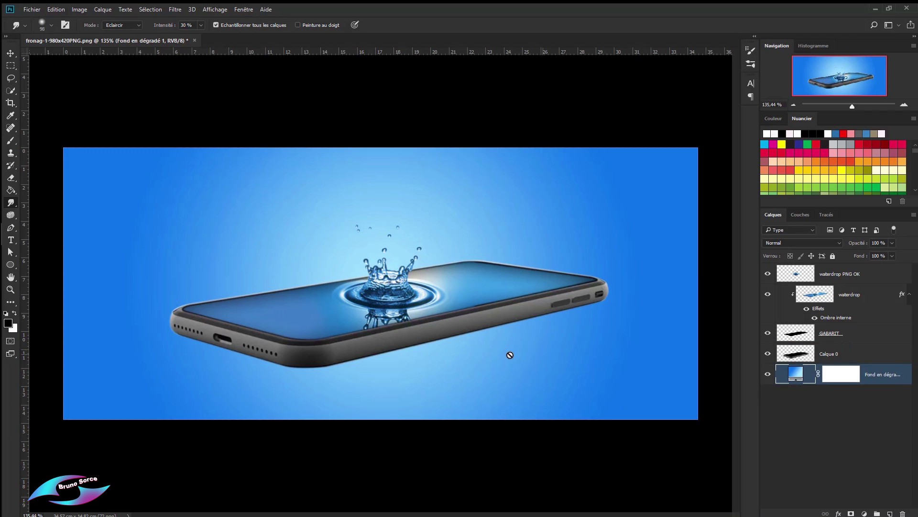
{"action": "left_click", "coordinate": [884, 276]}
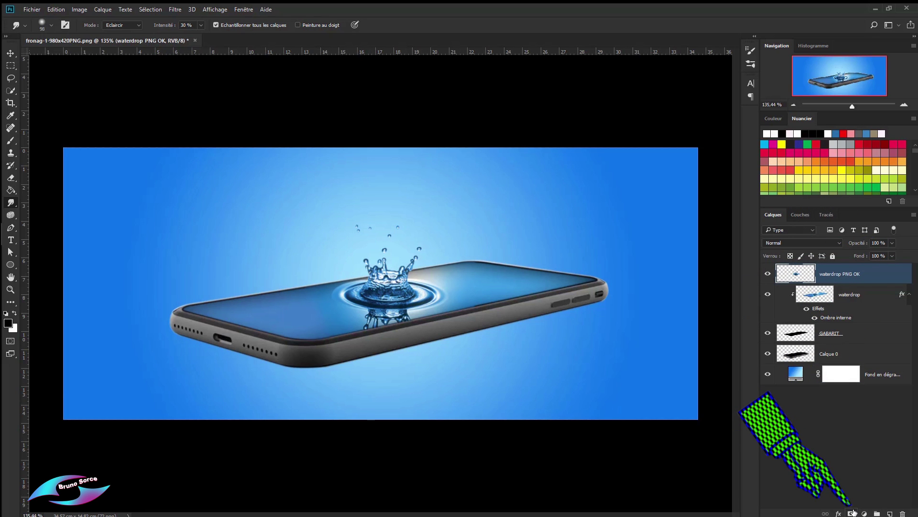
{"action": "left_click", "coordinate": [851, 513]}
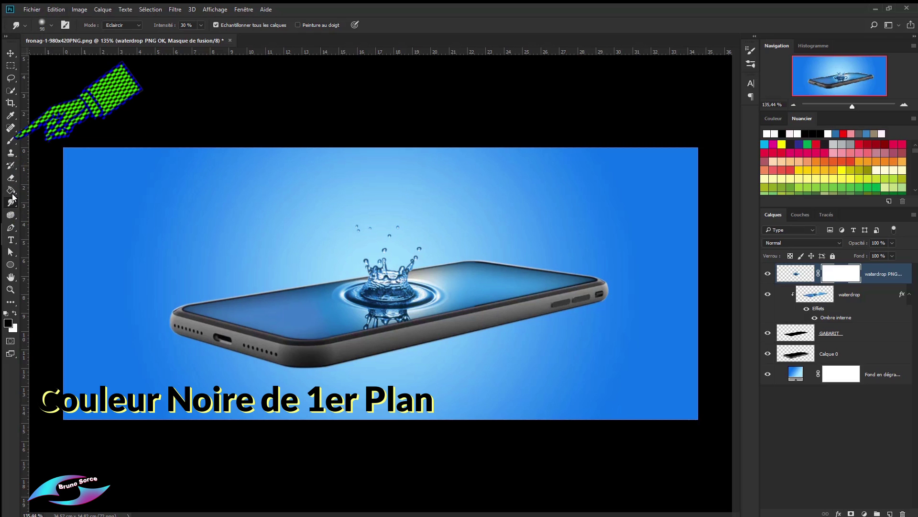
Choose the standard Brush tool and set its hardness to 0%.
{"action": "left_click", "coordinate": [11, 140]}
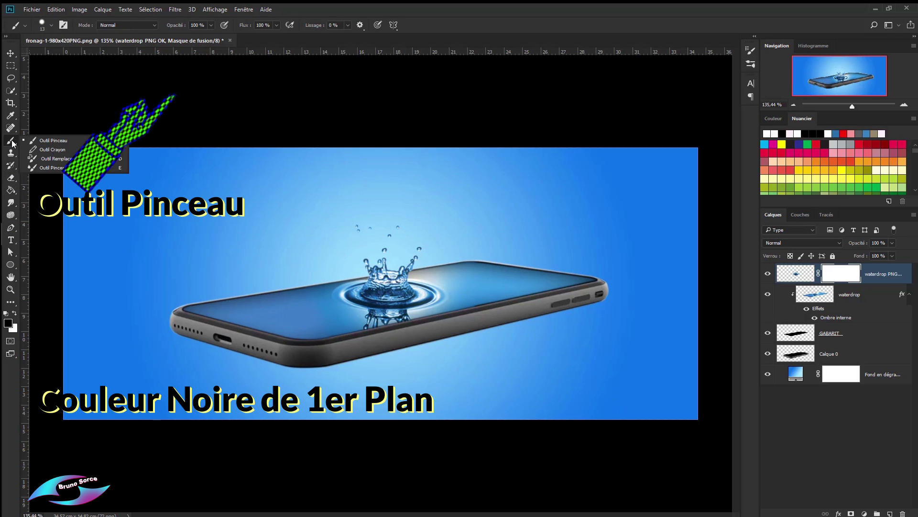
{"action": "left_click", "coordinate": [52, 141]}
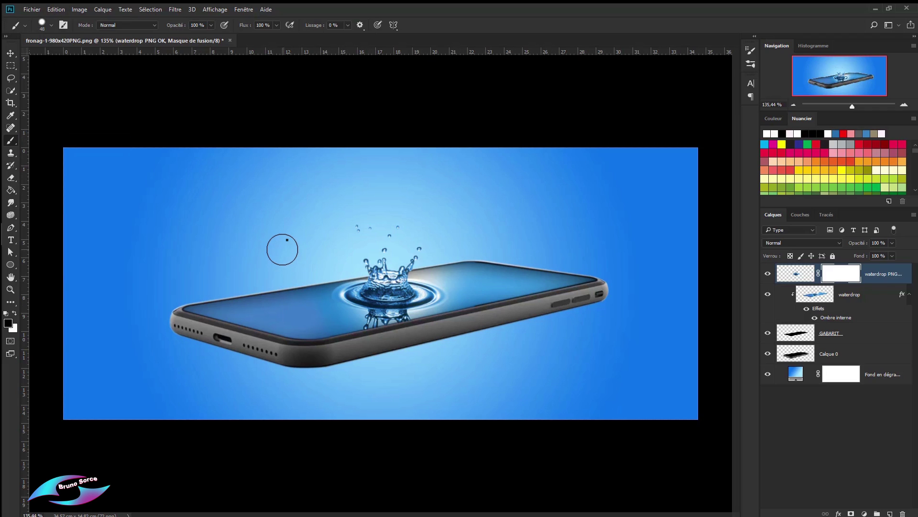
{"action": "right_click", "coordinate": [282, 250]}
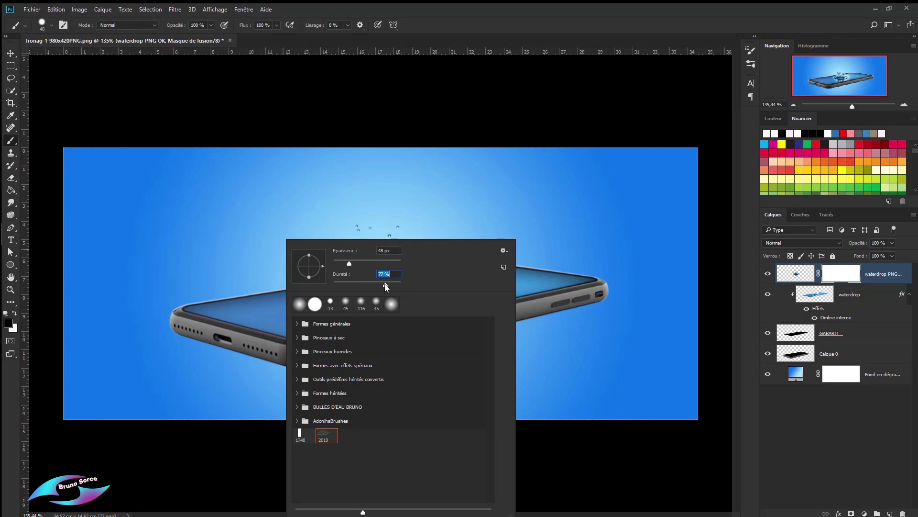
{"action": "left_click_drag", "start_coordinate": [338, 283], "coordinate": [353, 262]}
{"action": "left_click", "coordinate": [458, 25]}
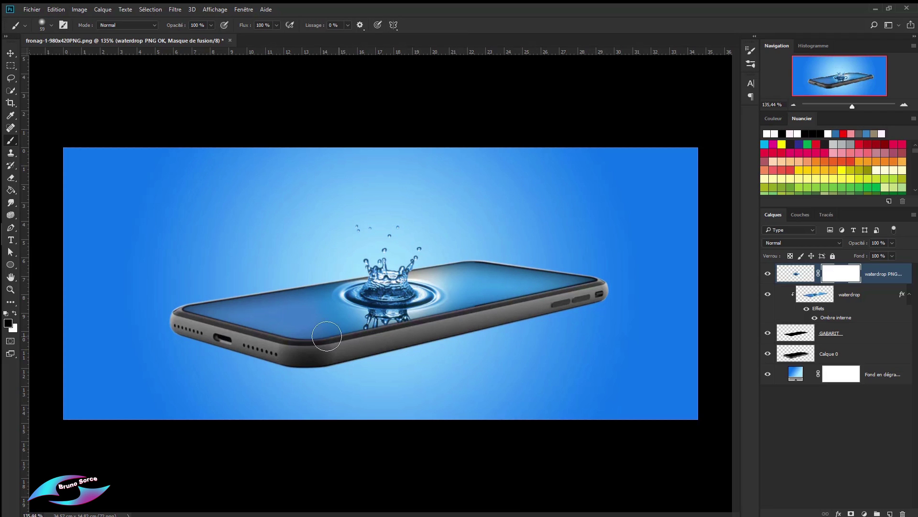
Paint black on the mask over stray splash edges, then repaint the ripple with a 28 px brush.
{"action": "left_click_drag", "start_coordinate": [336, 284], "coordinate": [351, 285]}
{"action": "mouse_move", "coordinate": [428, 299]}
{"action": "left_mouse_down"}
{"action": "mouse_move", "coordinate": [449, 295]}
{"action": "mouse_move", "coordinate": [421, 286]}
{"action": "left_mouse_up"}
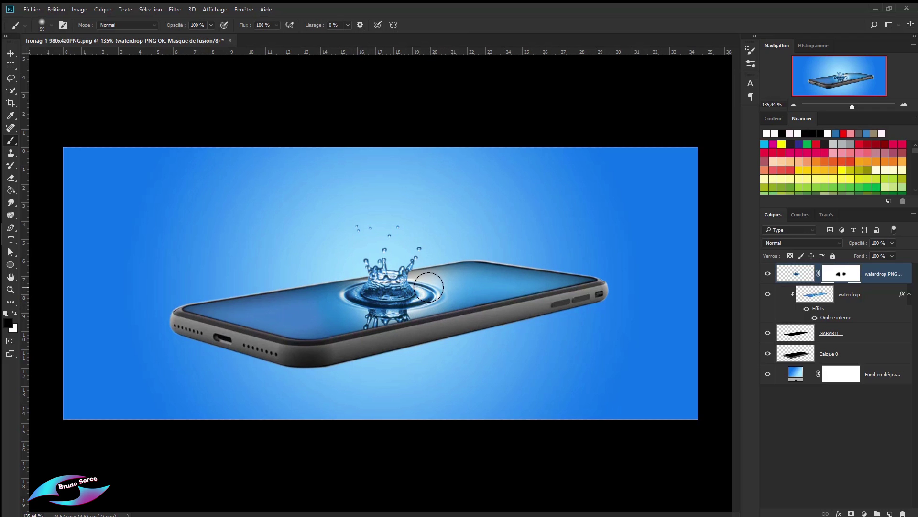
{"action": "left_click", "coordinate": [386, 234]}
{"action": "key", "text": "ctrl+z"}
{"action": "left_click_drag", "start_coordinate": [427, 283], "coordinate": [409, 282]}
{"action": "left_click_drag", "start_coordinate": [355, 288], "coordinate": [340, 305]}
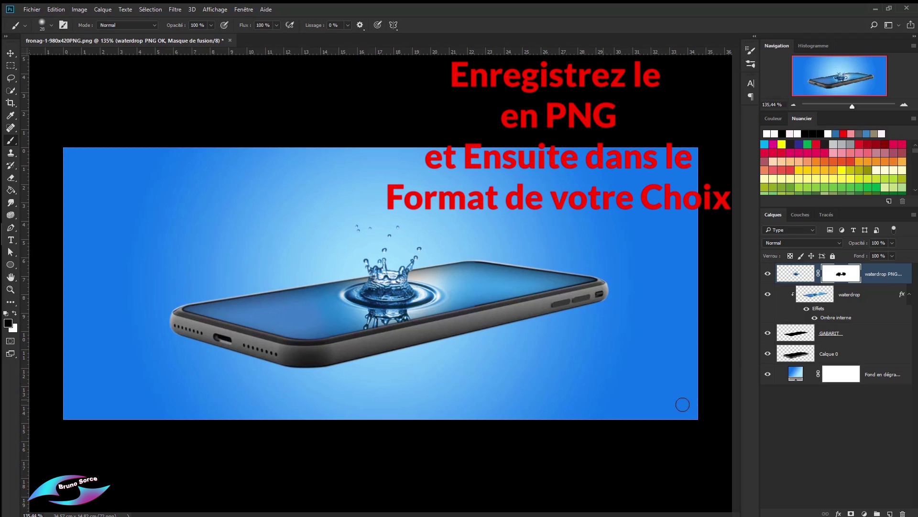
{"action": "left_click", "coordinate": [768, 375]}
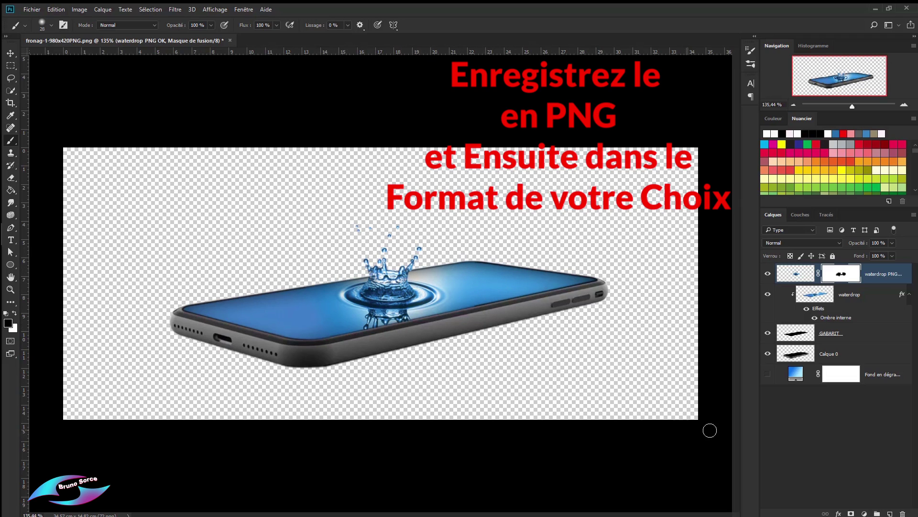
{"action": "left_click", "coordinate": [768, 374]}
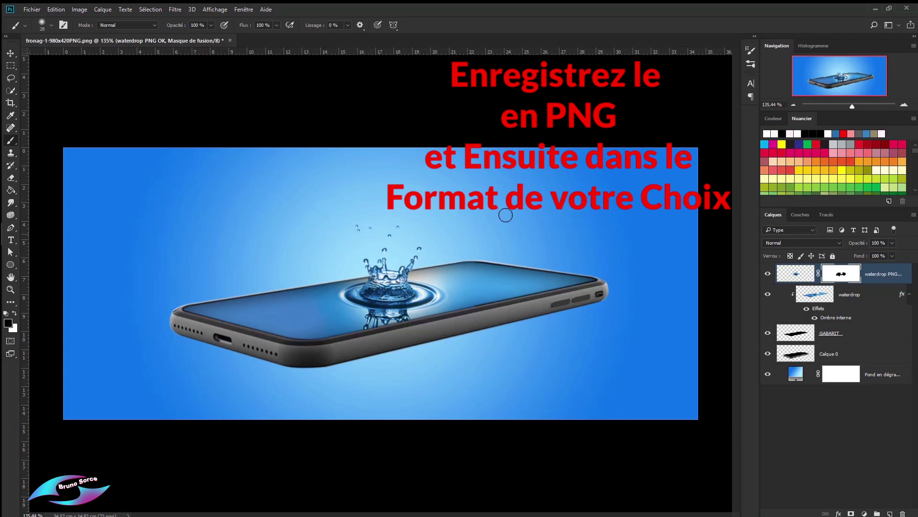